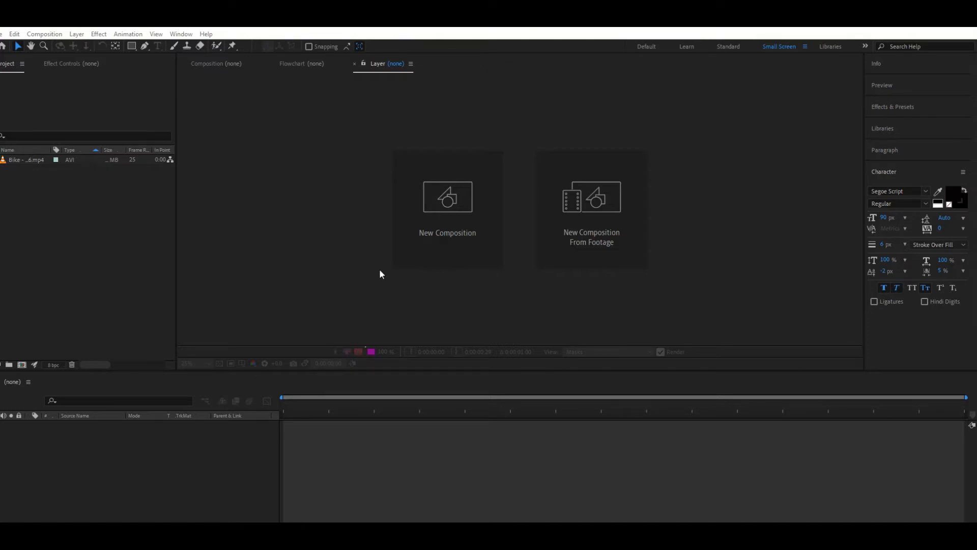
Create a new composition from the Bike - 72566.mp4 footage
double_click(50, 218)
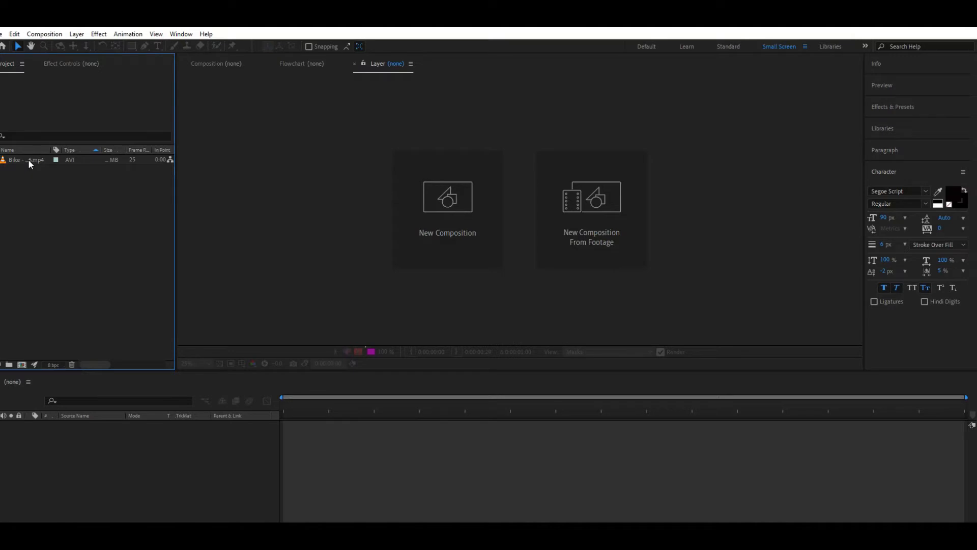
left_click_drag(29, 159, 22, 366)
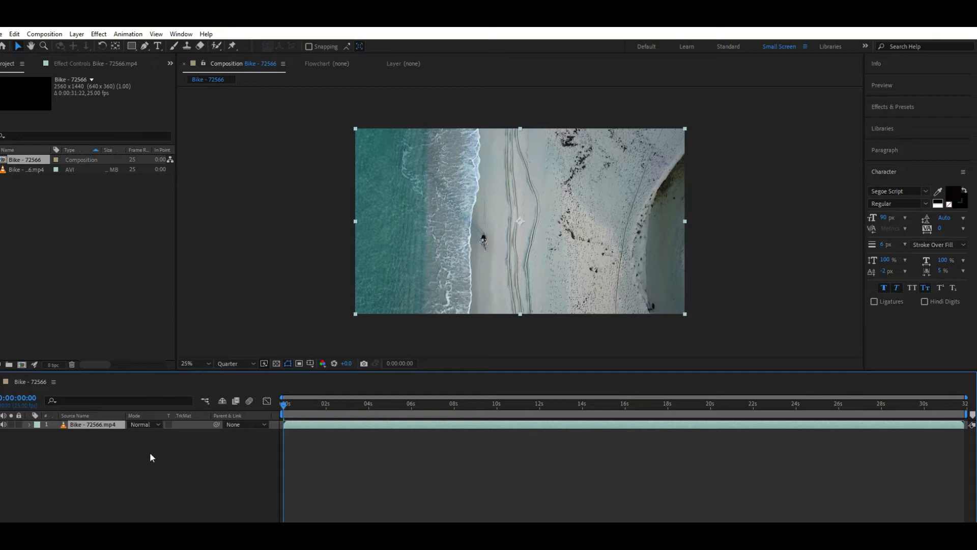
Add a text layer reading "LOVE." over the surf in the upper part of the frame
left_click(159, 46)
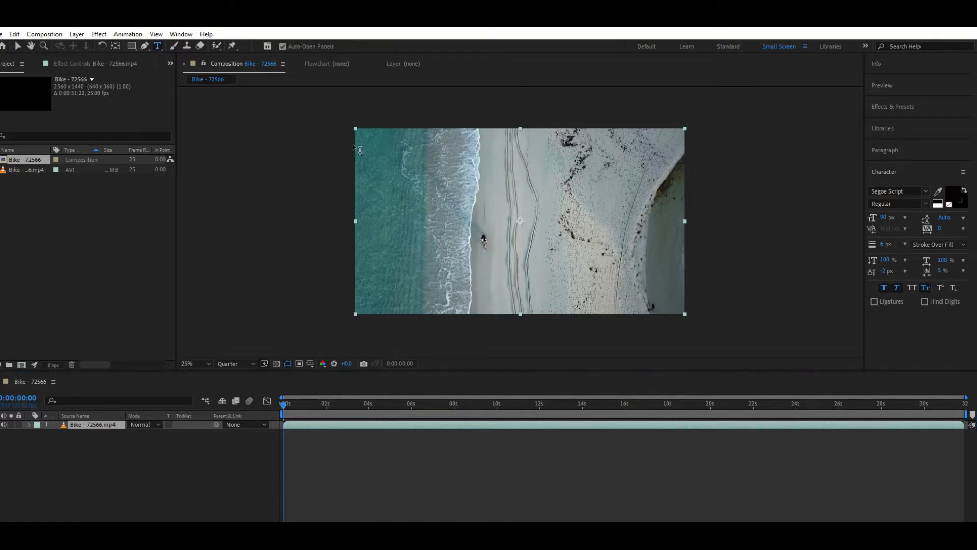
left_click(432, 187)
type("LOVE.")
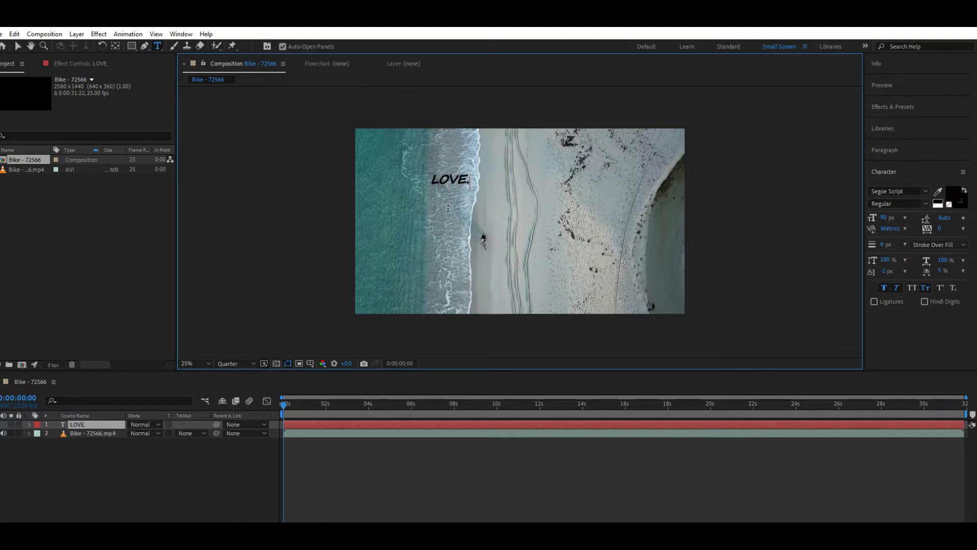
Try to style the text in Stencil with a 16 px stroke and a red FF1B1B fill
left_click(924, 191)
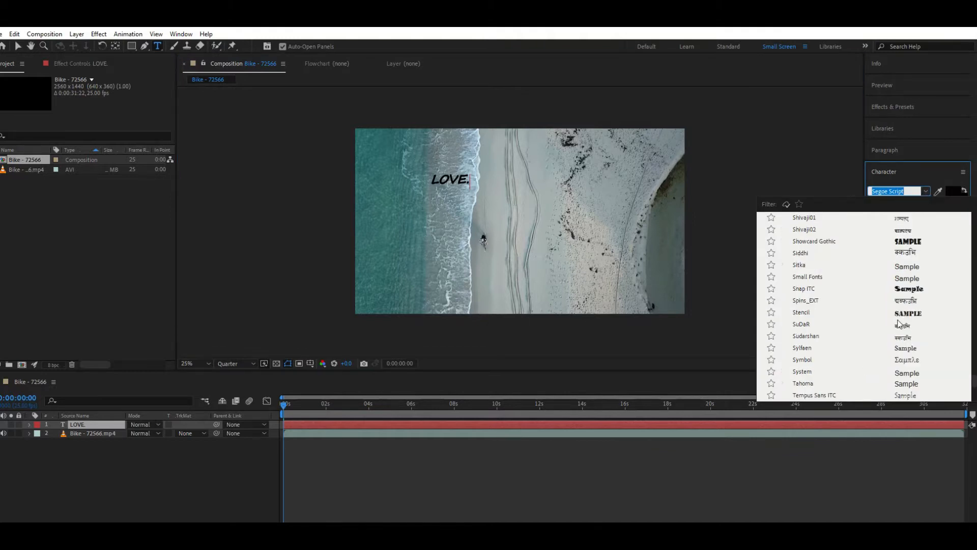
left_click(897, 312)
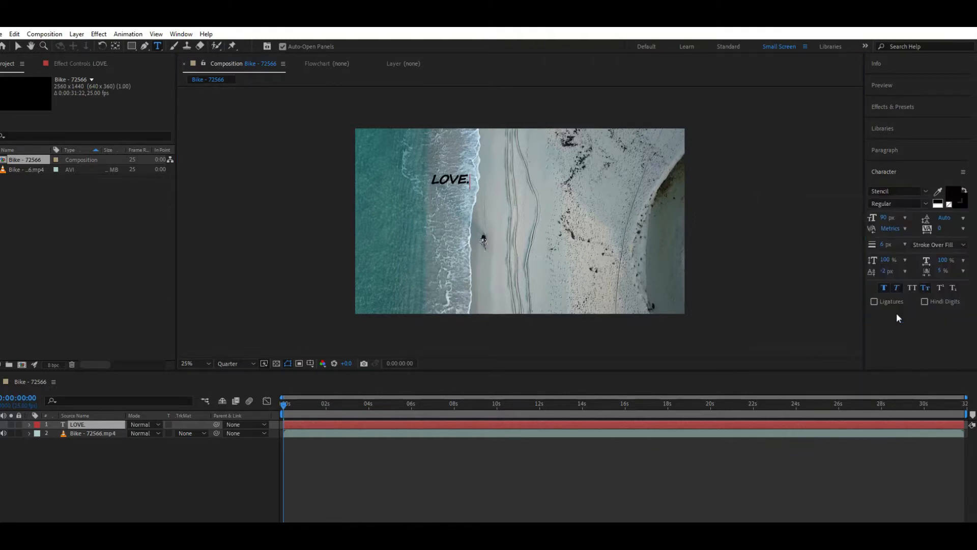
left_click(924, 204)
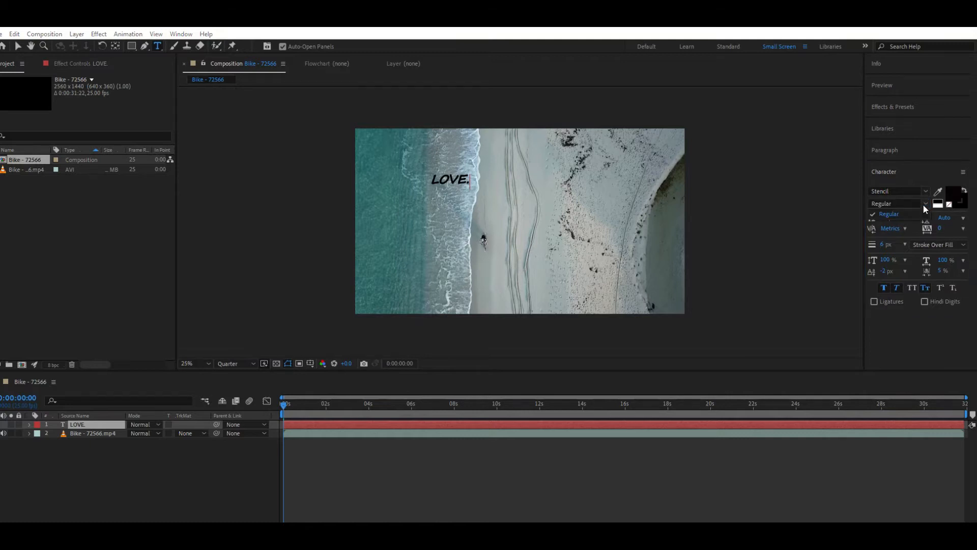
left_click(924, 202)
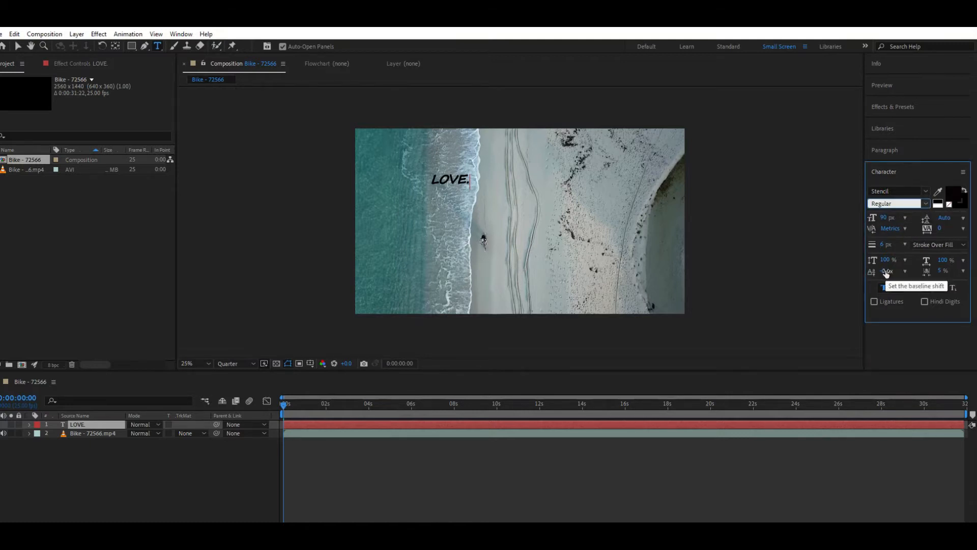
left_click_drag(885, 244, 888, 243)
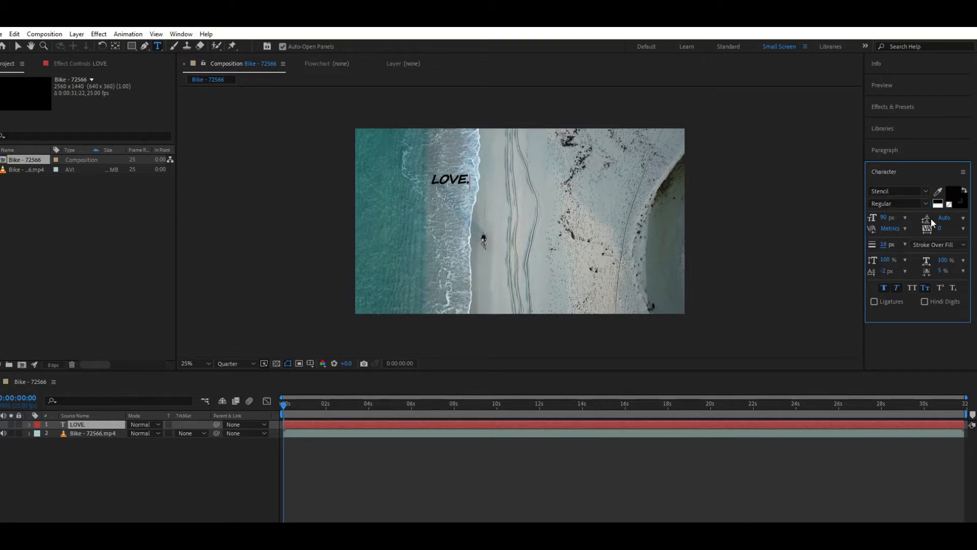
left_click(952, 198)
left_click(430, 276)
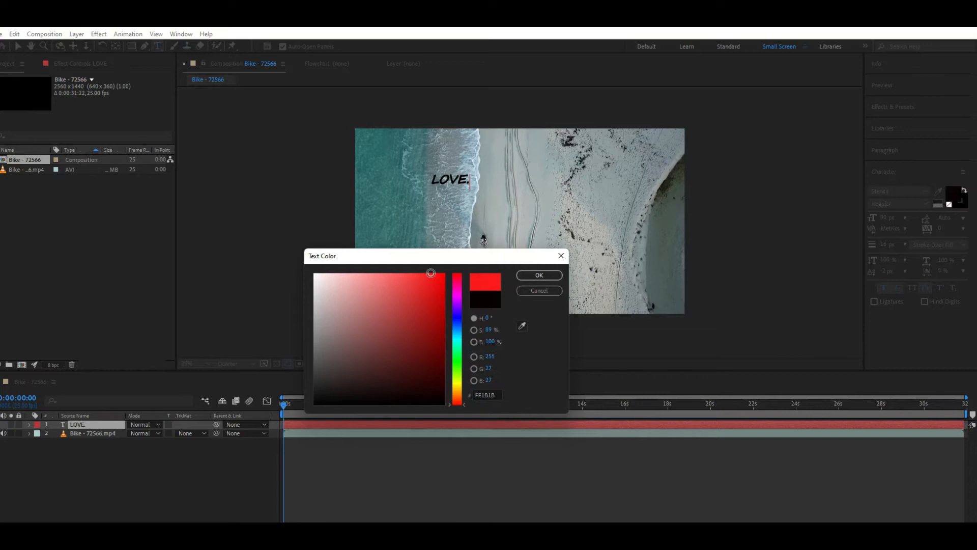
left_click(560, 275)
Set the fill of the entire LOVE. text to red E92D2D and scale the text up to about 453%
left_click_drag(476, 183, 415, 180)
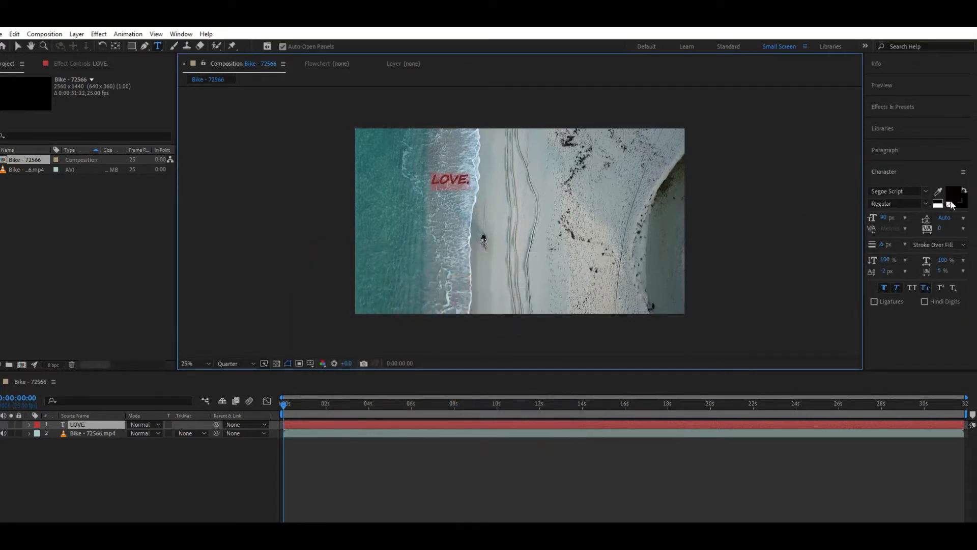
left_click(957, 201)
left_click(419, 285)
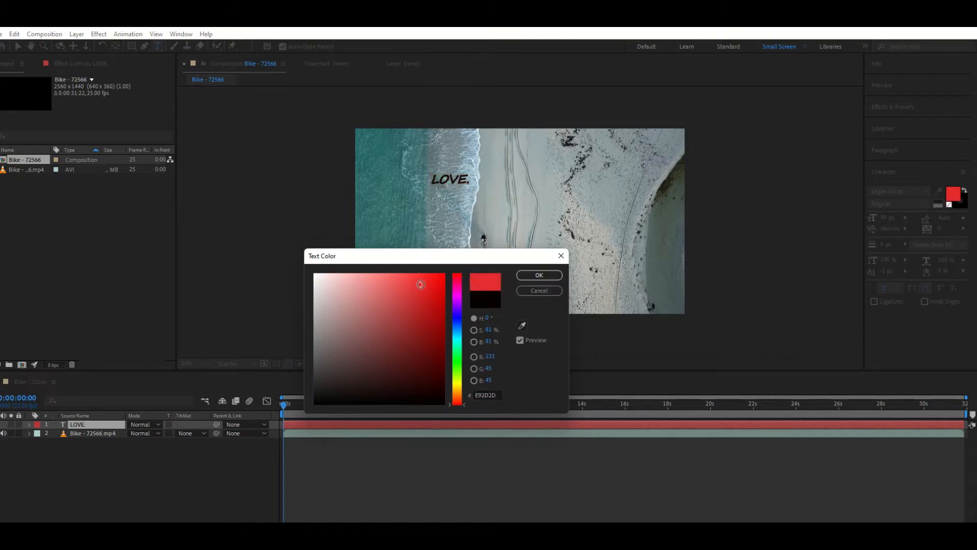
left_click(554, 278)
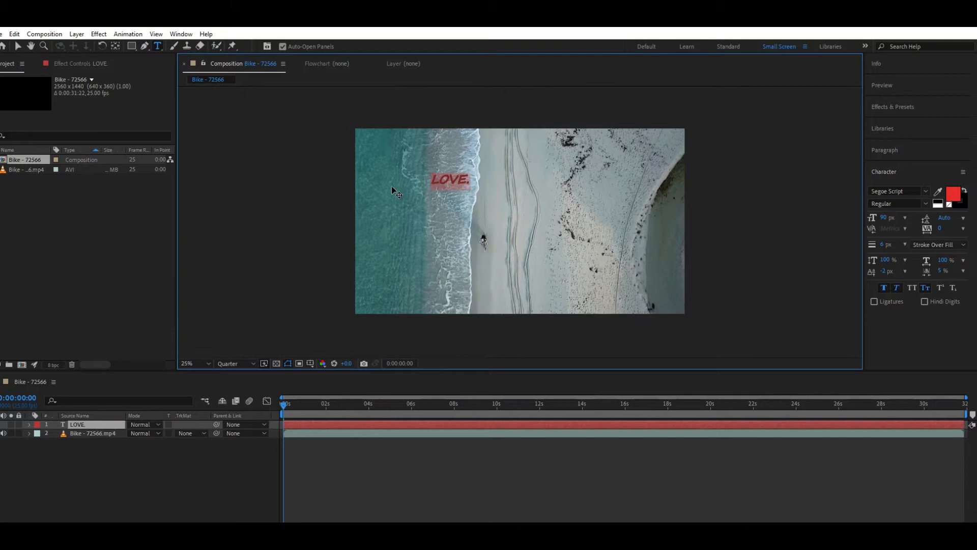
left_click(18, 48)
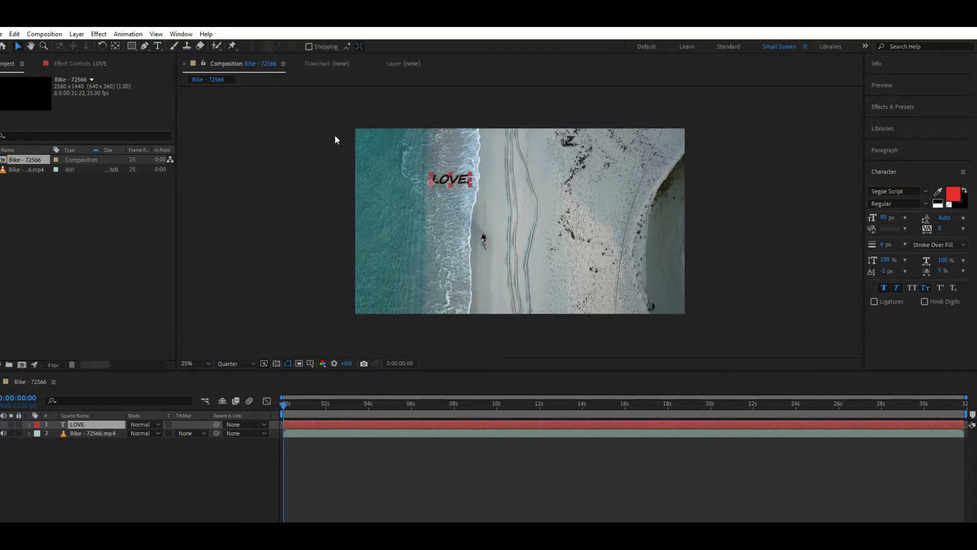
left_click_drag(469, 188, 582, 203)
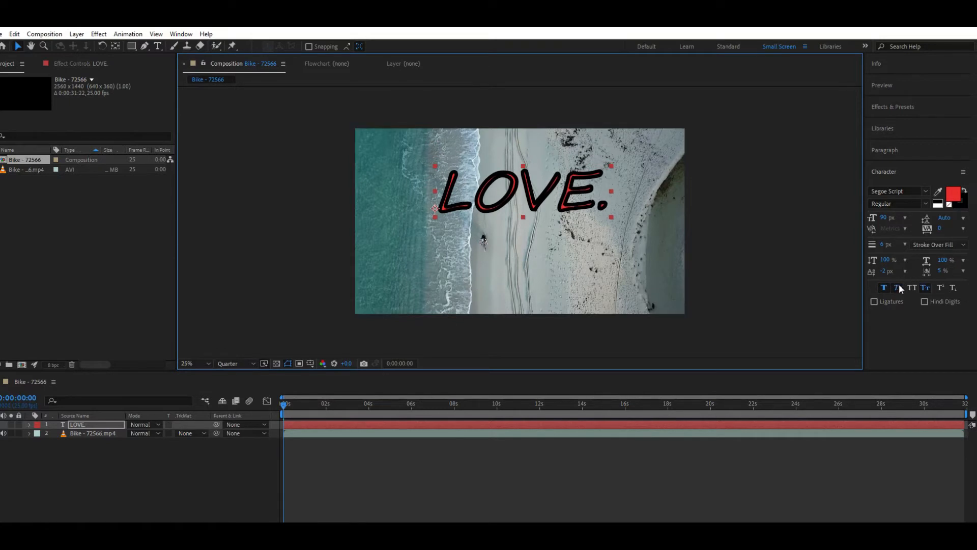
Restyle the text as Showcard Gothic in All Caps with a 1 px stroke, turning off faux bold and faux italic
left_click_drag(884, 245, 882, 246)
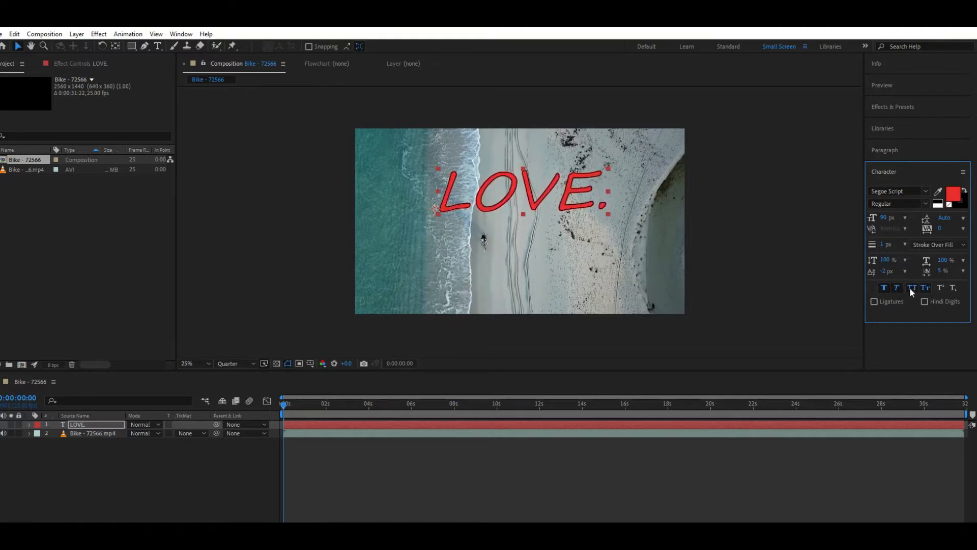
left_click(887, 289)
left_click(897, 290)
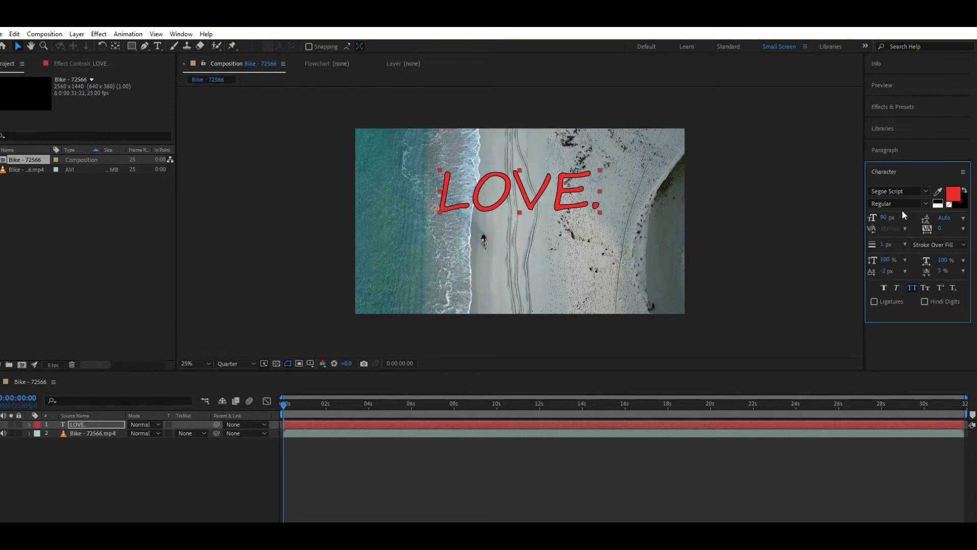
left_click(925, 192)
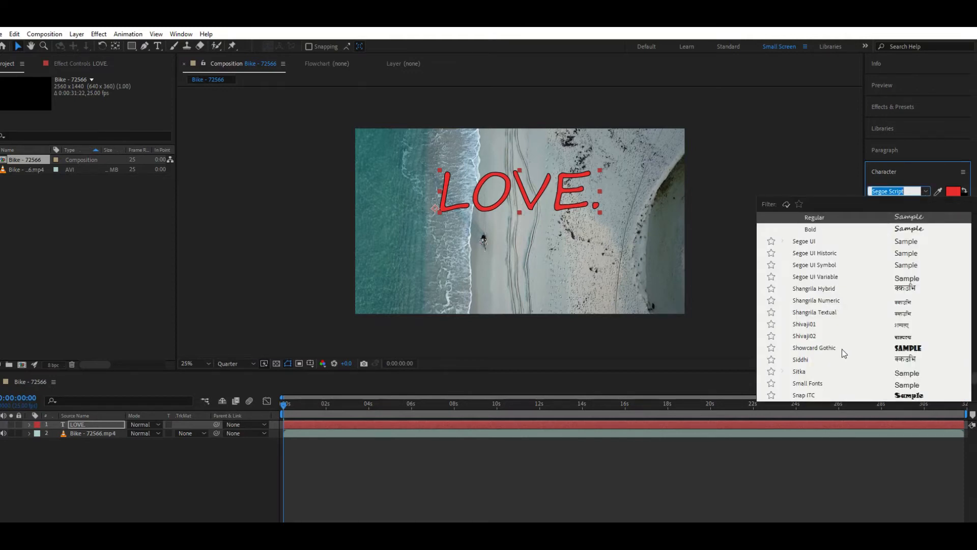
left_click(814, 348)
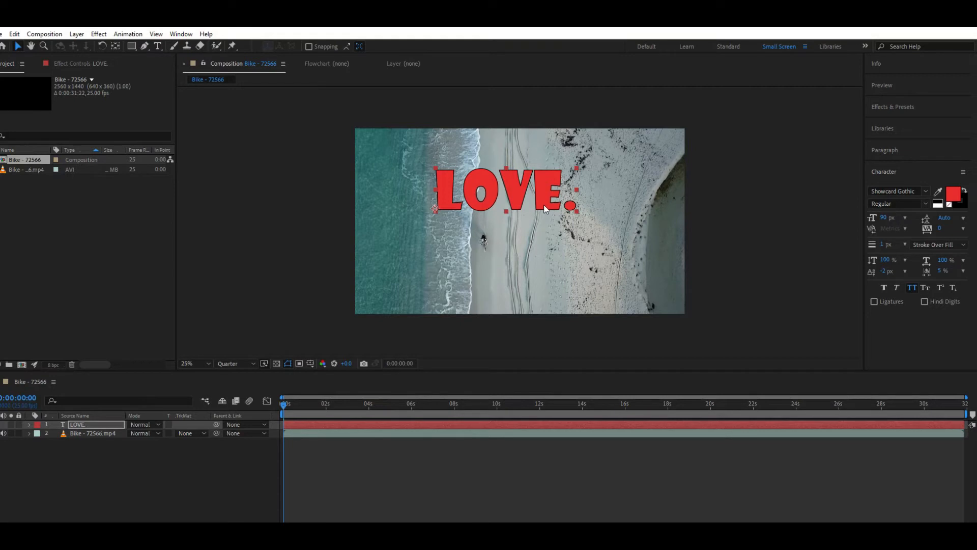
Recolour only the letter L of the text with a very dark red fill
left_click(157, 47)
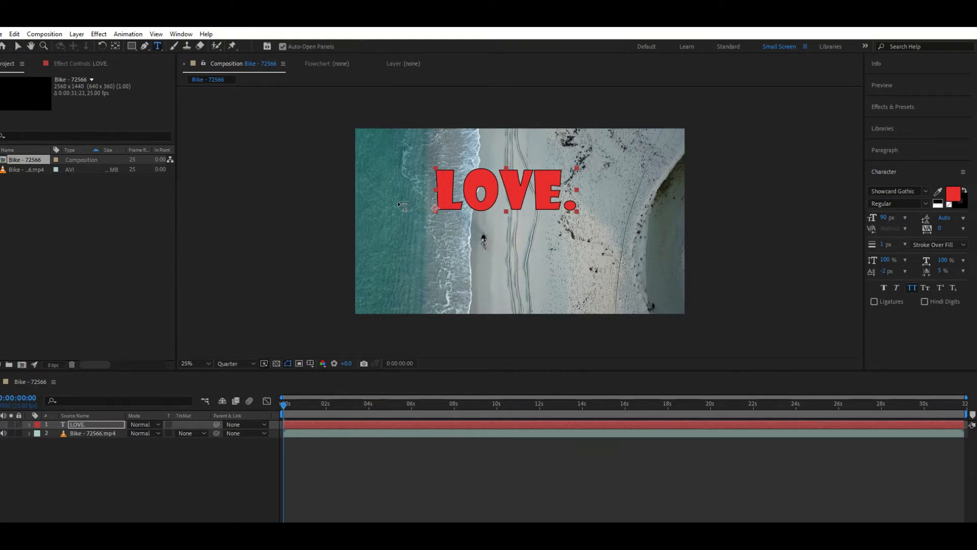
left_click(451, 187)
left_click_drag(436, 188, 450, 189)
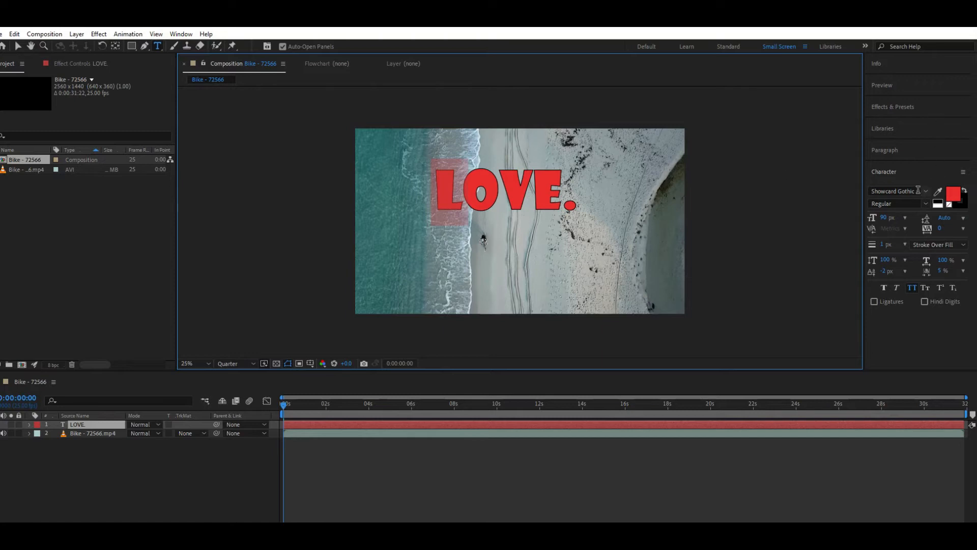
left_click(949, 198)
left_click_drag(411, 375, 410, 386)
left_click(536, 276)
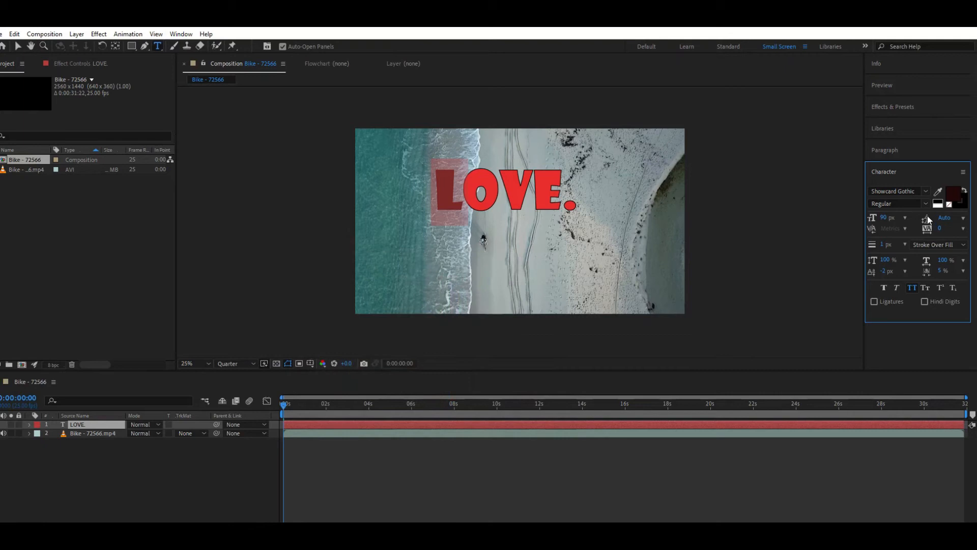
Set the letter L's font to Wide Latin and move the whole text toward the frame's upper left, to position 160, 544
left_click(926, 191)
scroll(878, 354, "down", 5)
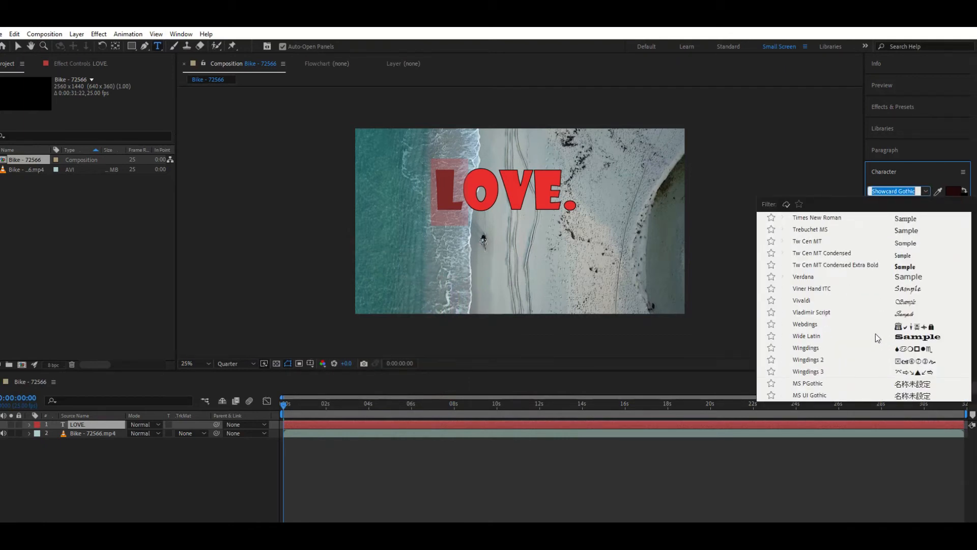
left_click(875, 336)
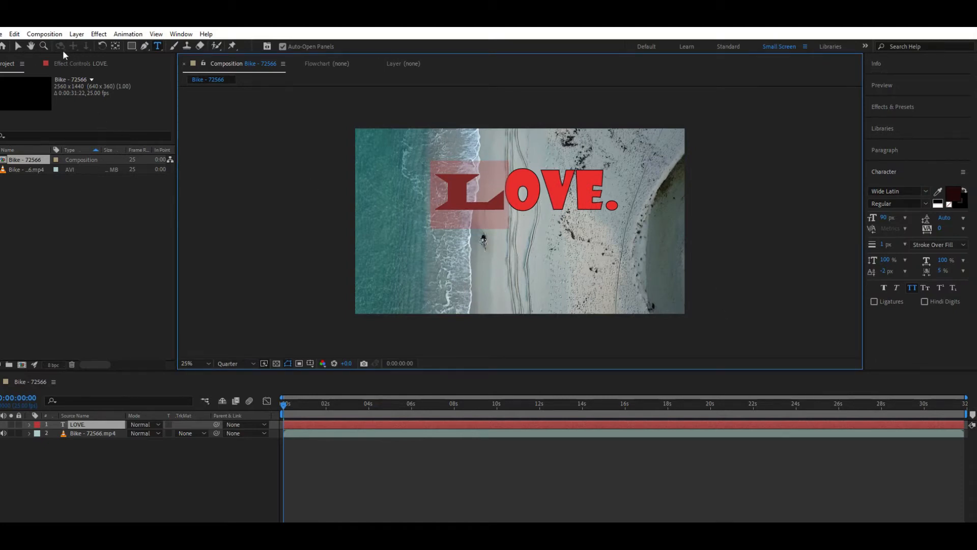
left_click(19, 47)
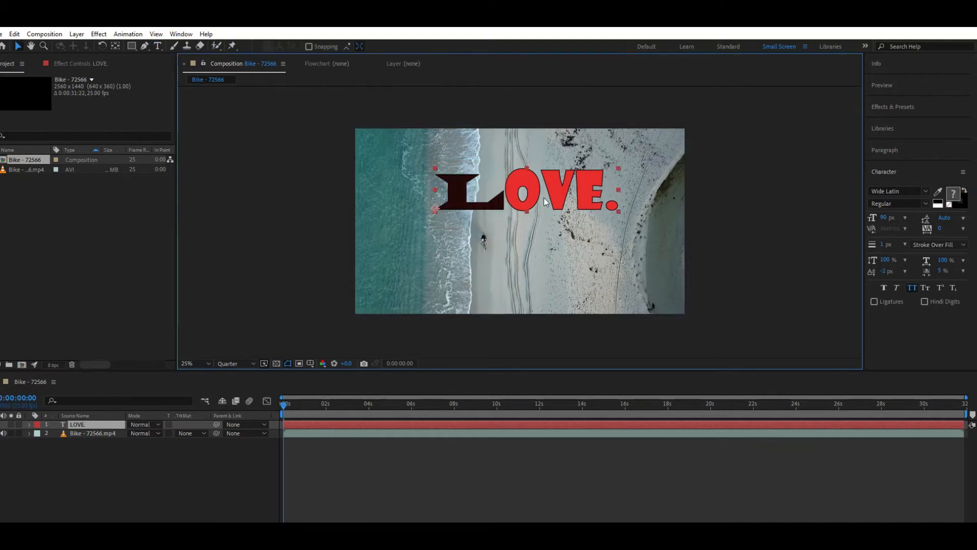
left_click_drag(532, 195, 497, 191)
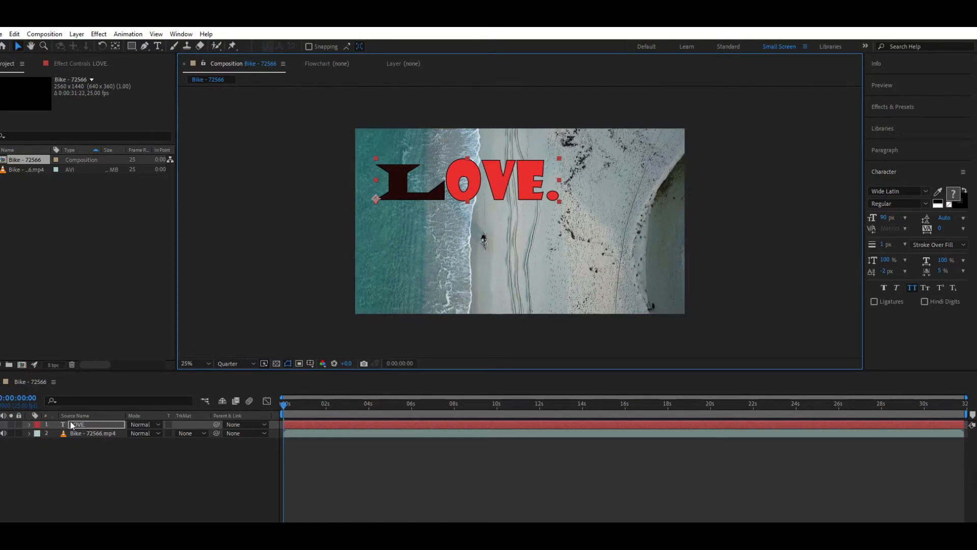
Keyframe the text layer's position at 0 seconds and move the text to 1108, 1364 at 0:00:03:17
left_click(29, 425)
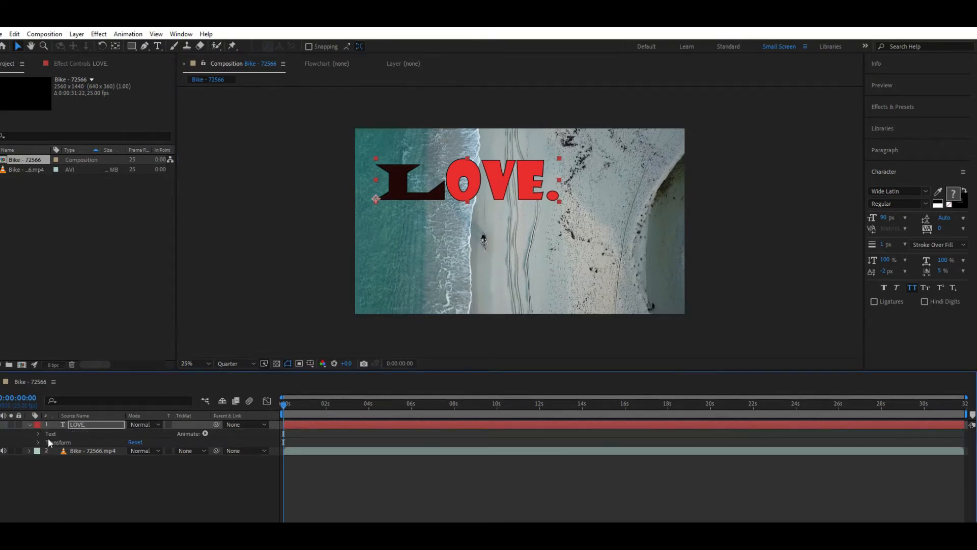
left_click(39, 442)
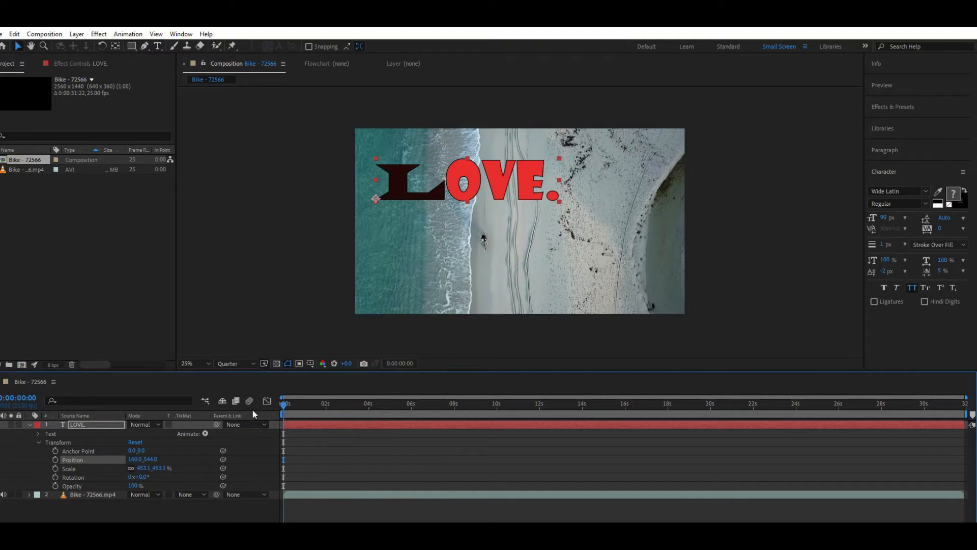
left_click(56, 460)
left_click_drag(286, 408, 362, 410)
left_click_drag(490, 192, 611, 290)
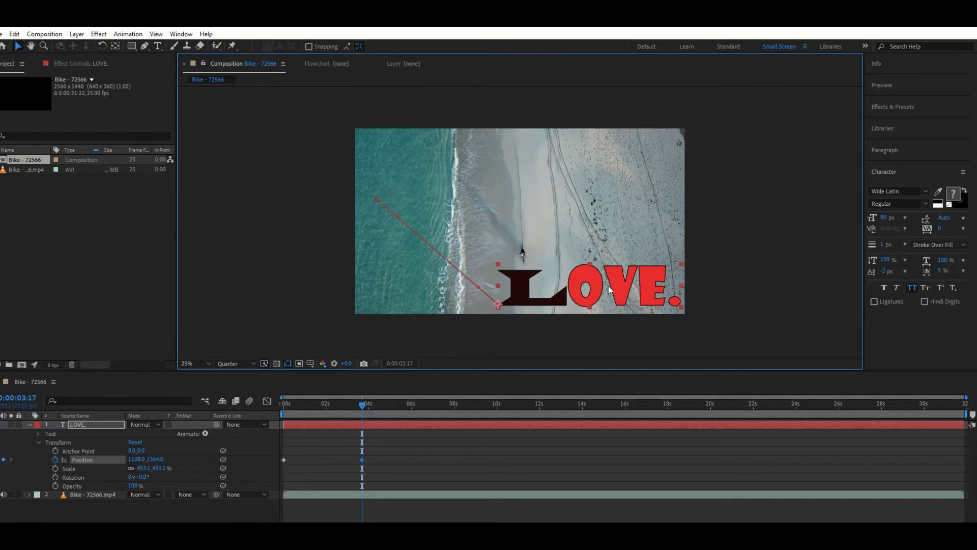
Play back the text's position animation from the start of the composition
left_click_drag(358, 406, 270, 411)
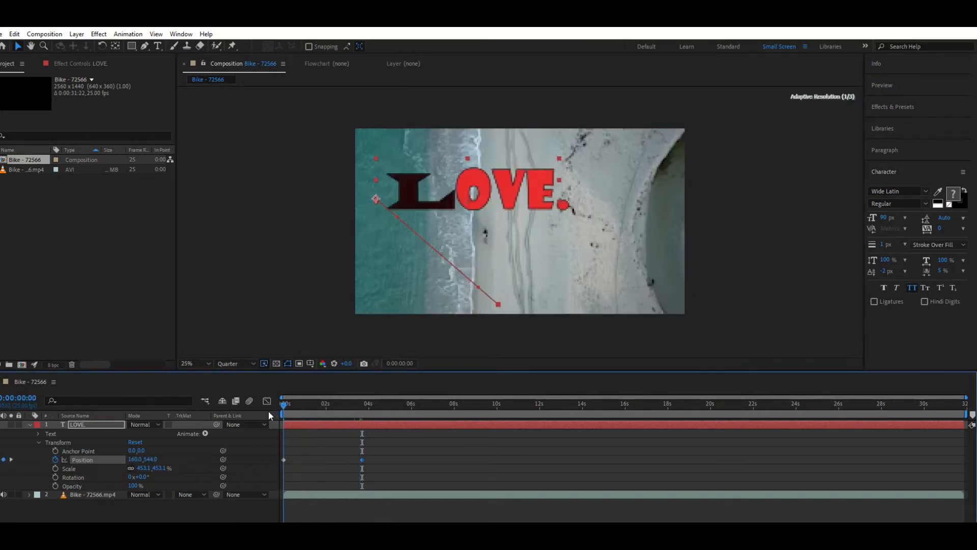
key("space")
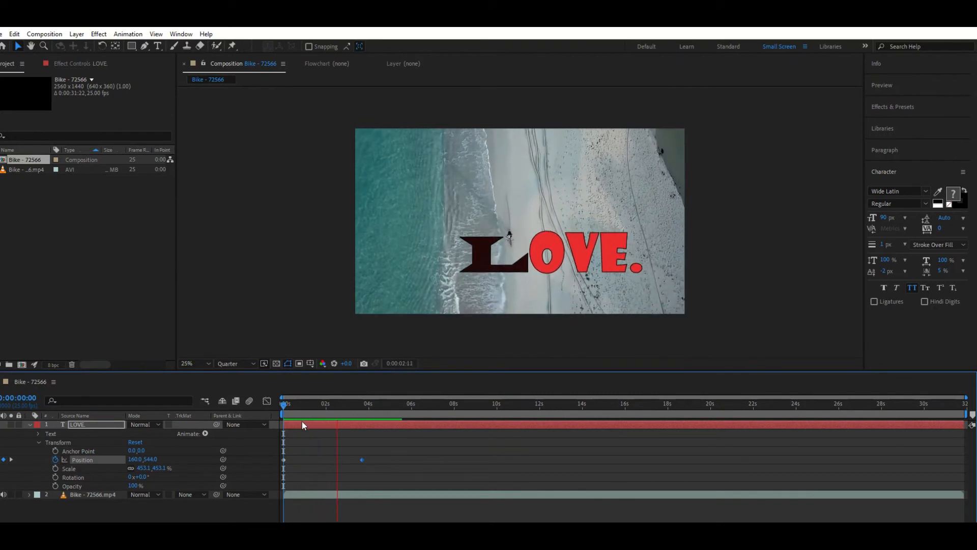
key("space")
key("space")
key("space")
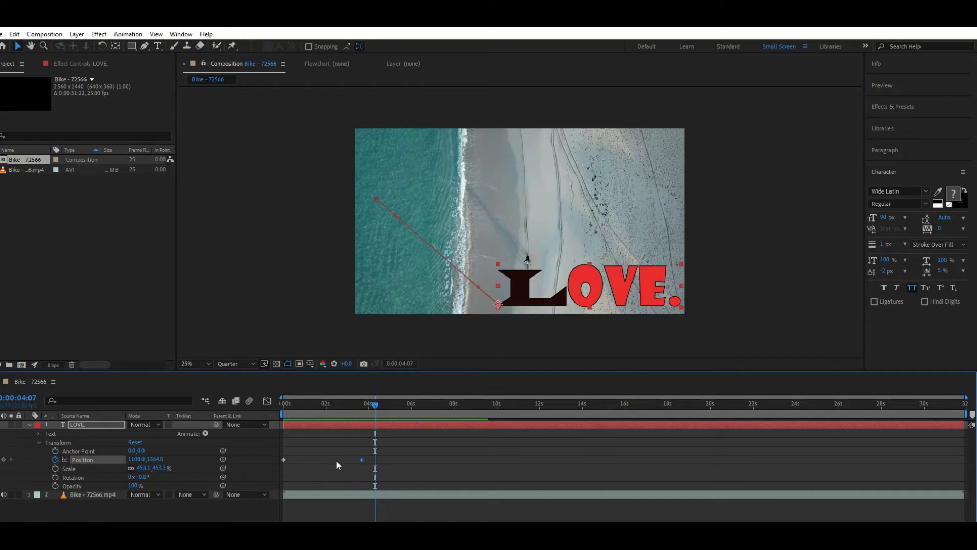
Apply Easy Ease to both position keyframes of the text layer
left_click(383, 459)
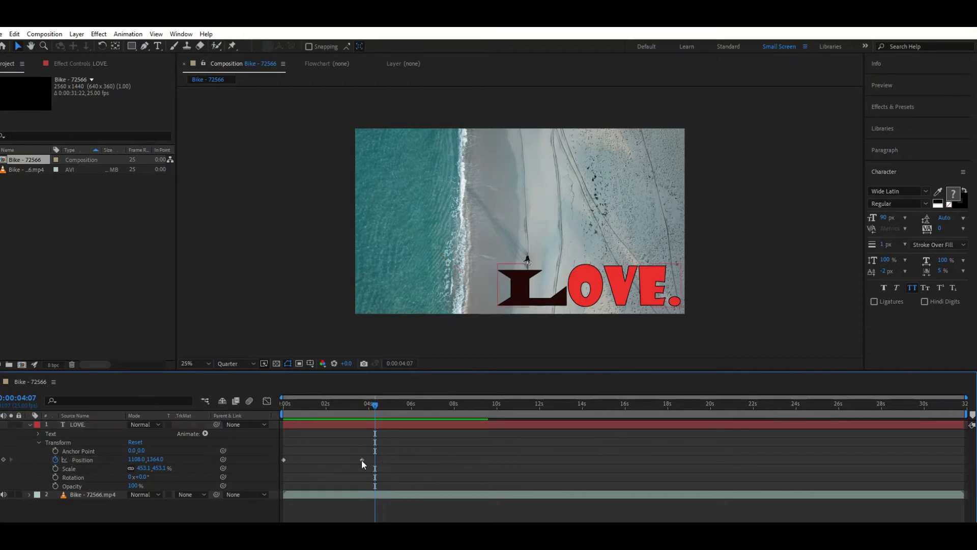
key("Home")
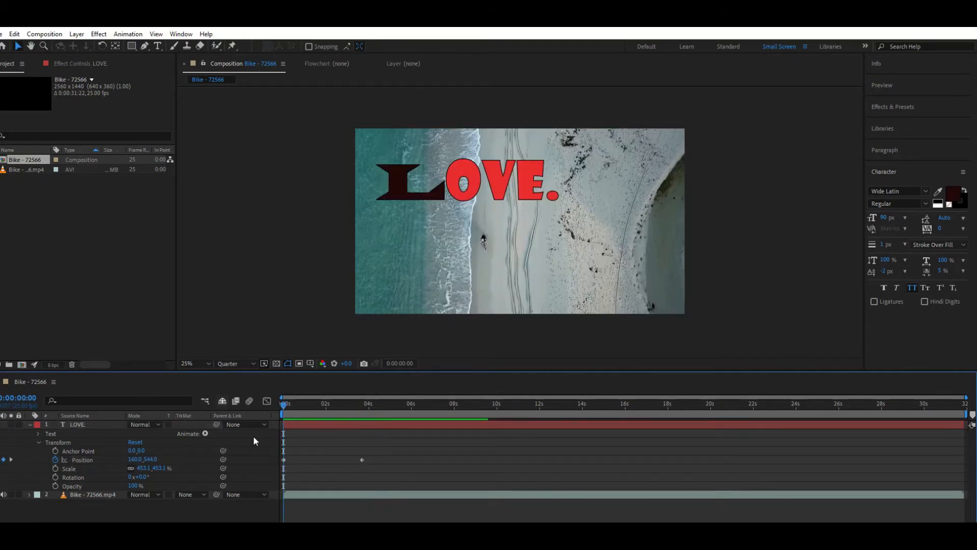
left_click_drag(362, 460, 273, 454)
key("F9")
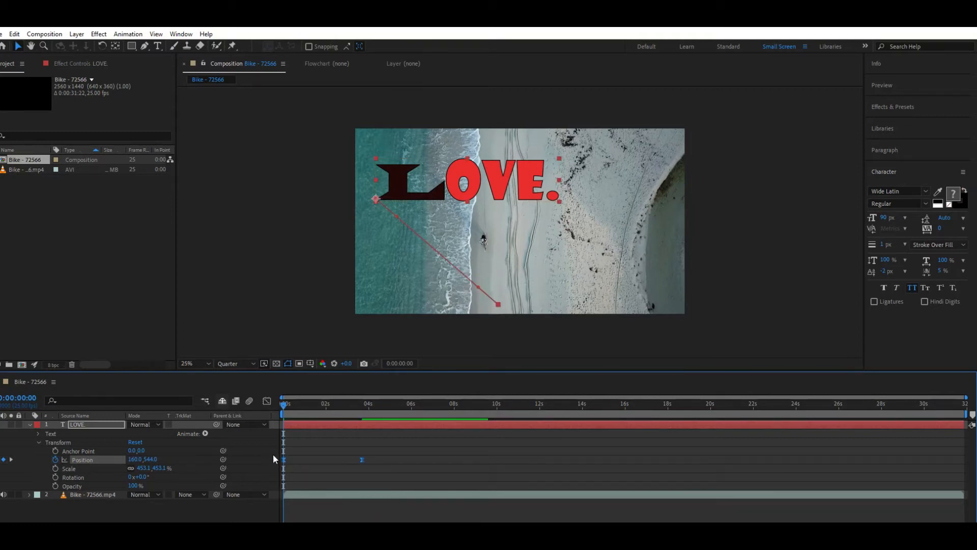
Play back the eased position animation, return to the start of the composition and collapse the text layer's properties
key("space")
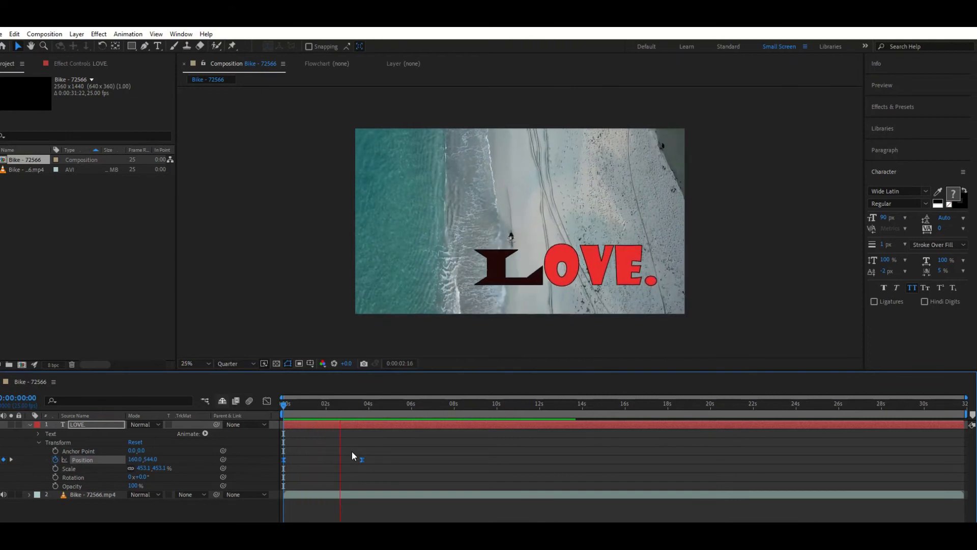
key("space")
left_click_drag(383, 408, 272, 415)
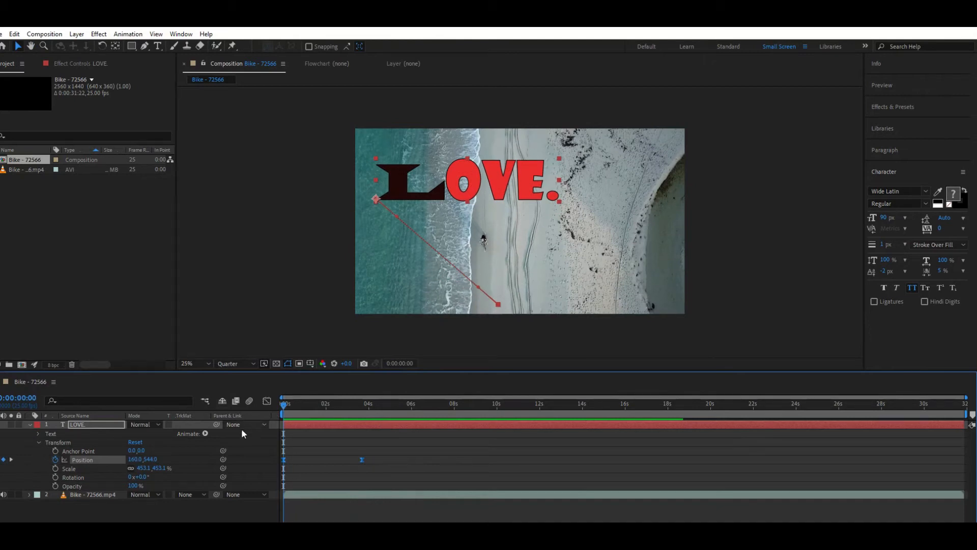
left_click(30, 424)
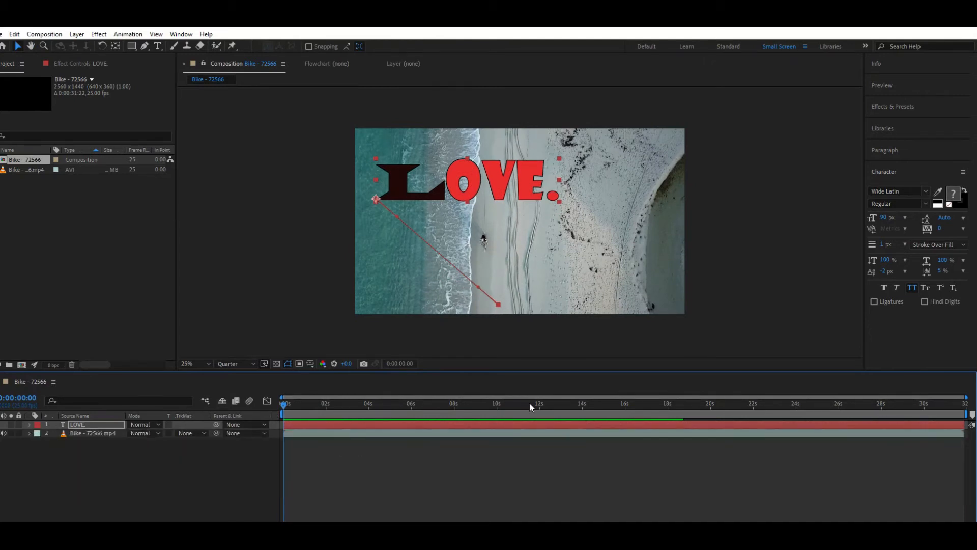
Apply the 3D Text animation preset "3D Fly ... Behind Camera" to the LOVE. layer at 0 seconds
left_click(896, 113)
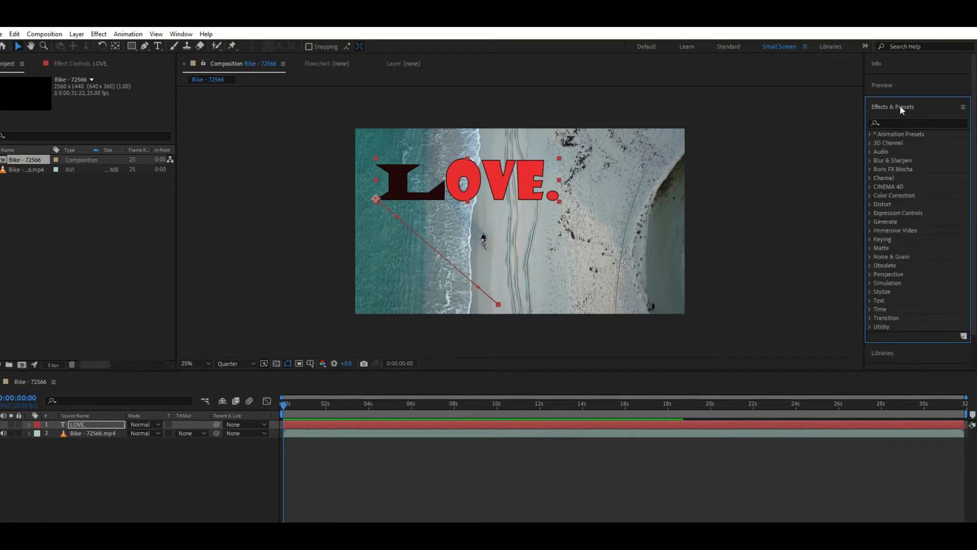
left_click(186, 34)
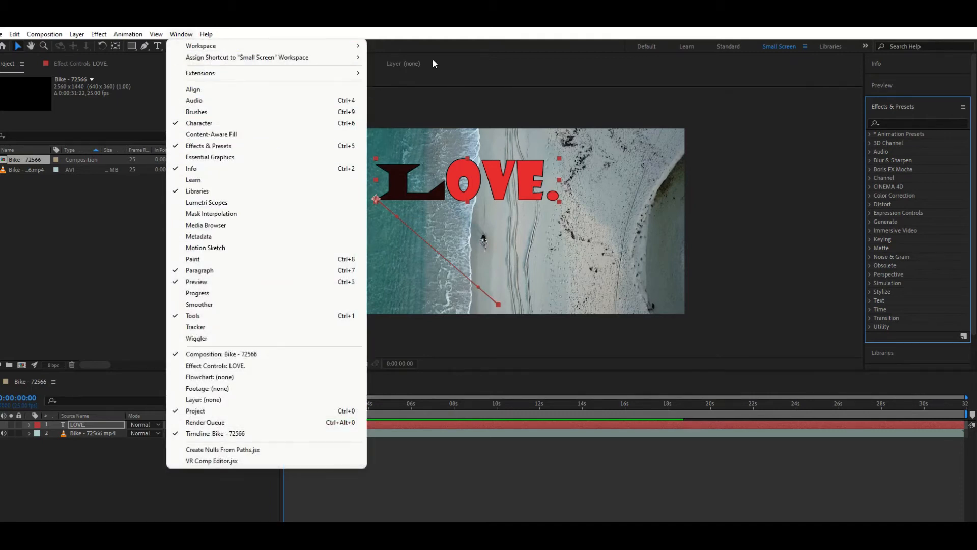
left_click(464, 47)
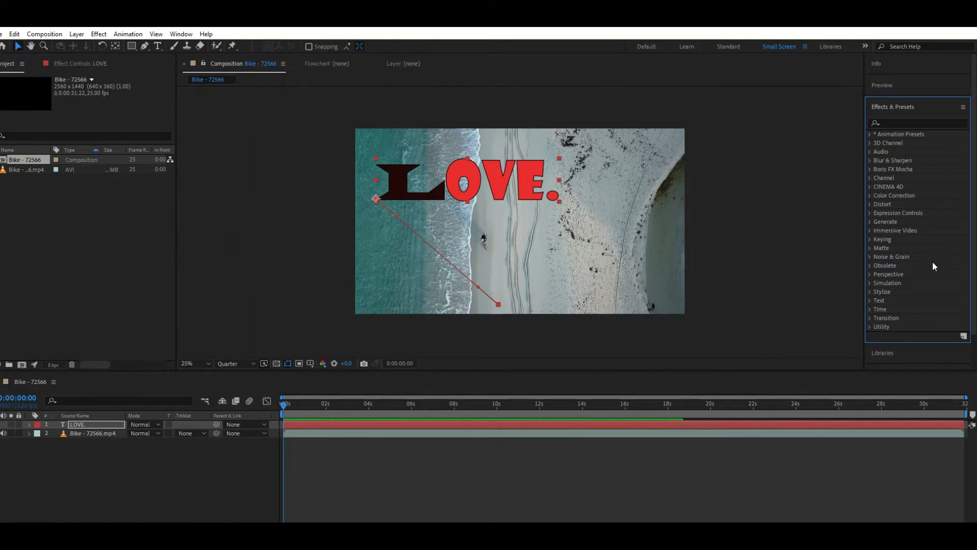
left_click(870, 144)
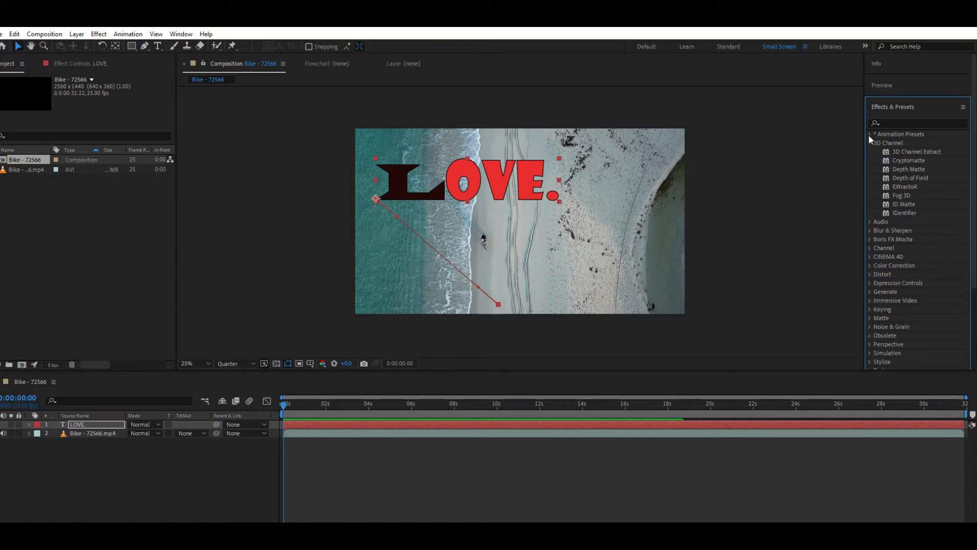
left_click(869, 134)
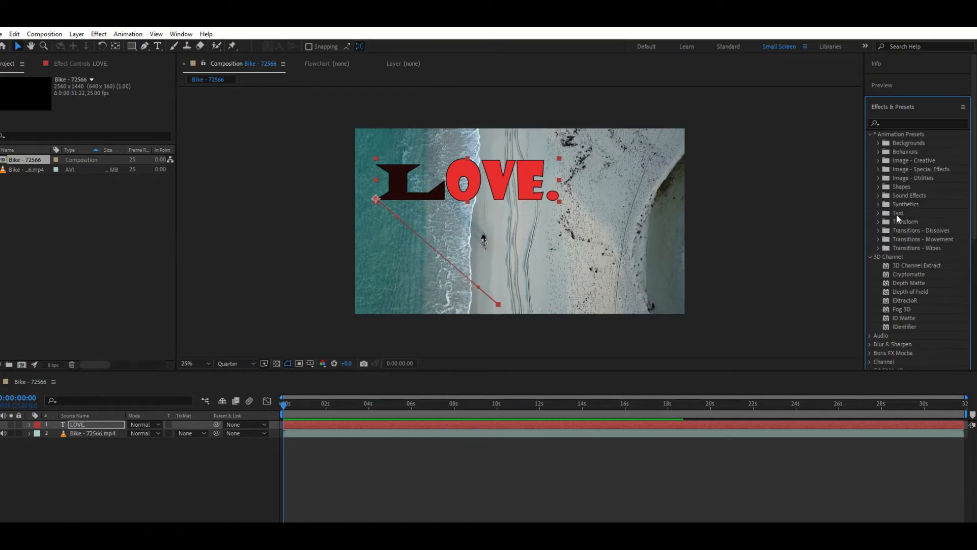
left_click(878, 213)
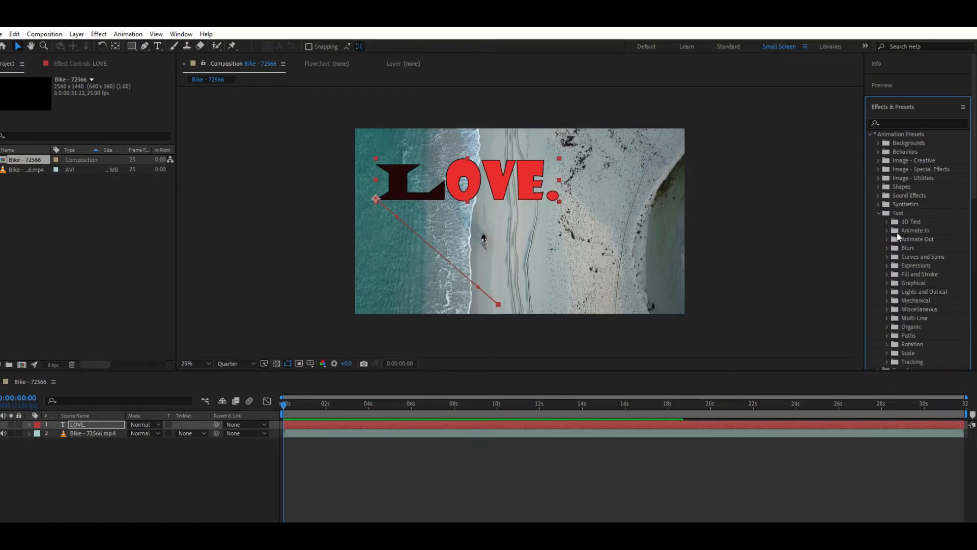
left_click(886, 222)
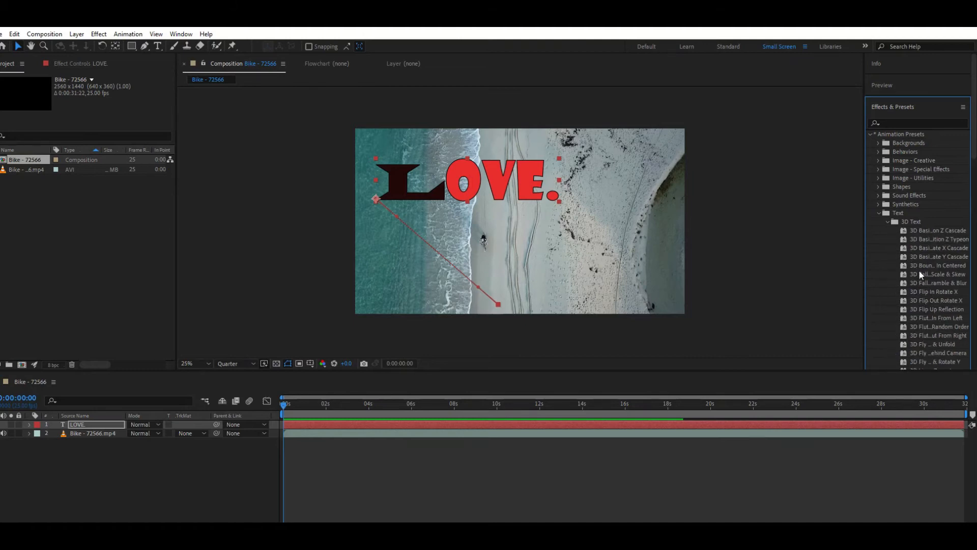
scroll(907, 220, "down", 2)
scroll(917, 206, "down", 6)
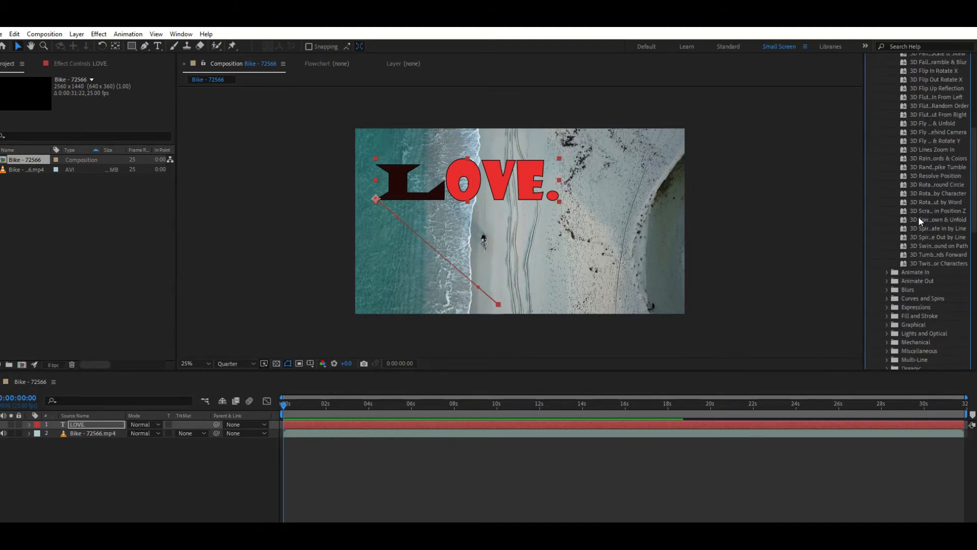
scroll(916, 208, "up", 8)
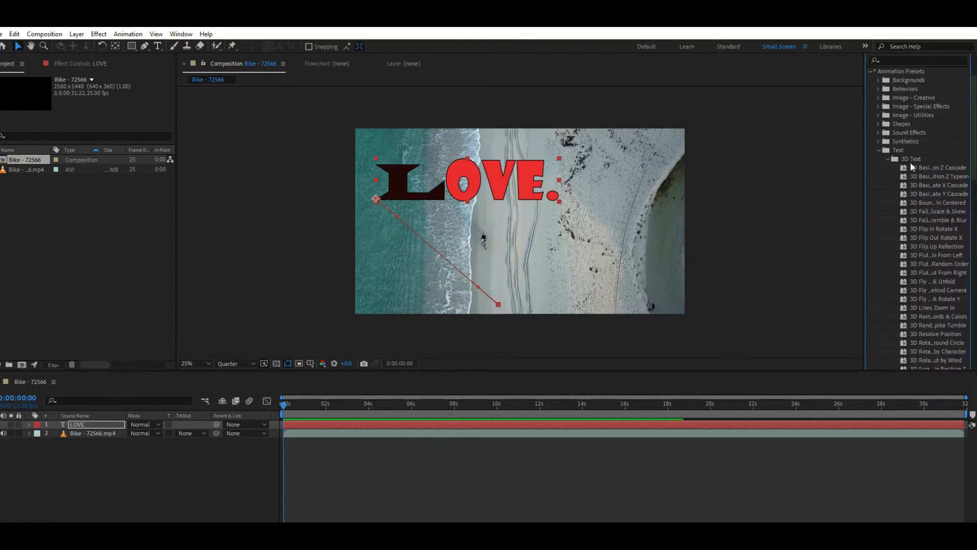
scroll(910, 221, "down", 5)
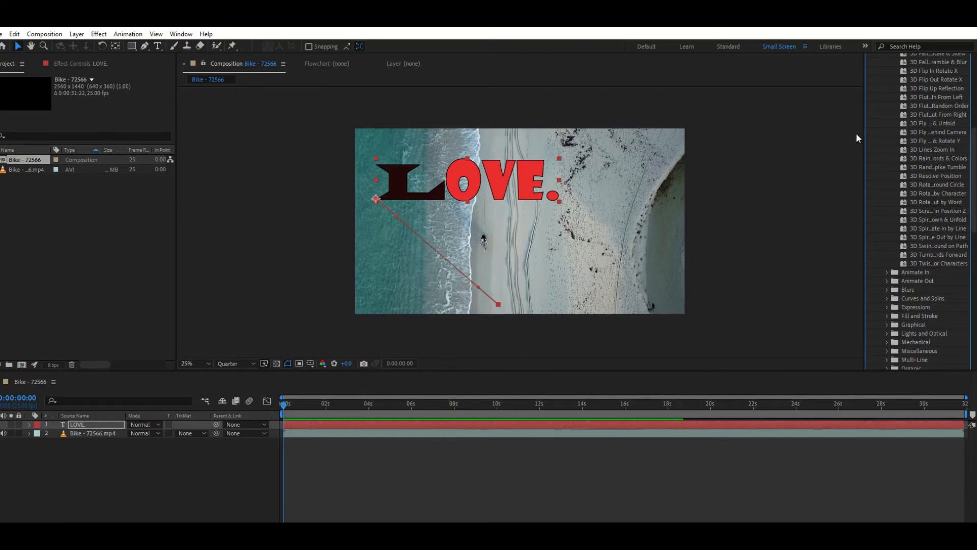
left_click_drag(921, 132, 96, 424)
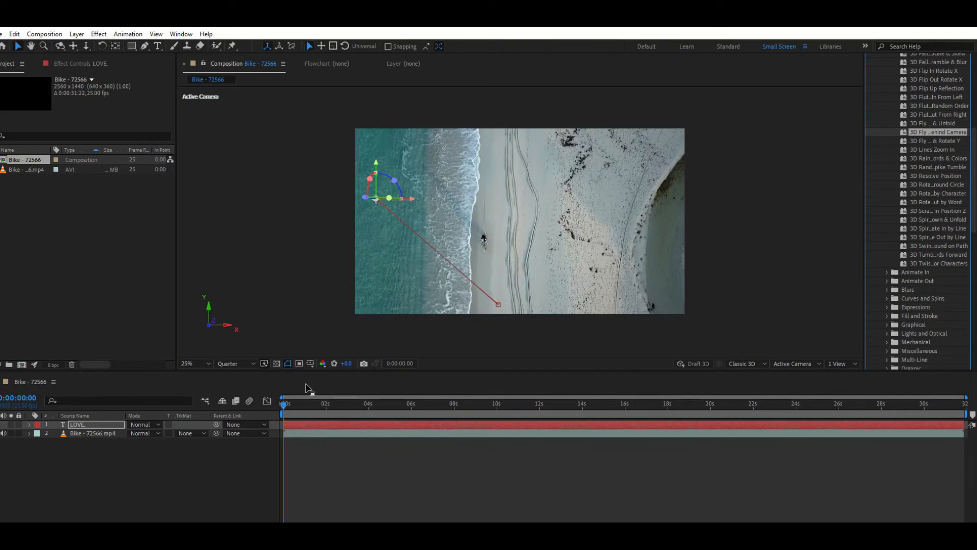
Play back the LOVE. text's fly-in preset animation several times from the start of the composition
key("space")
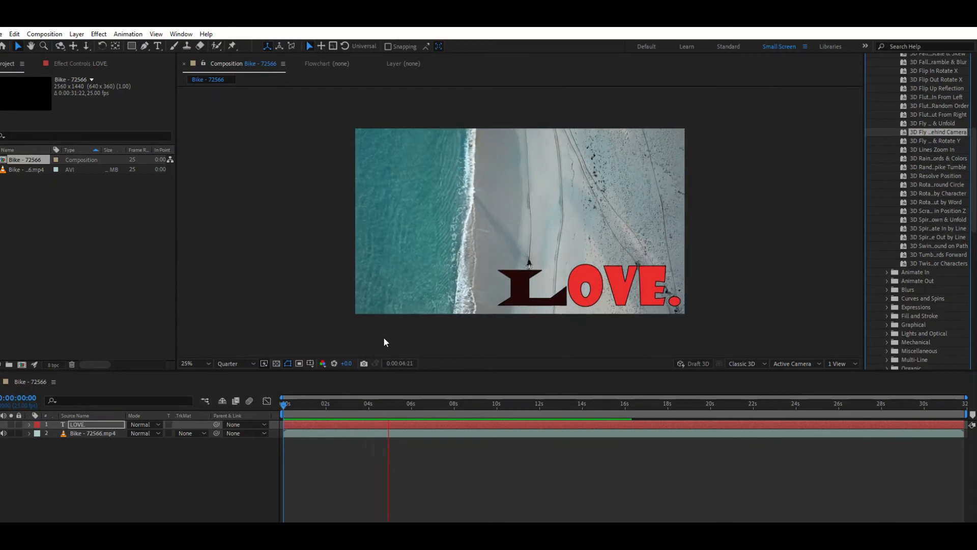
key("space")
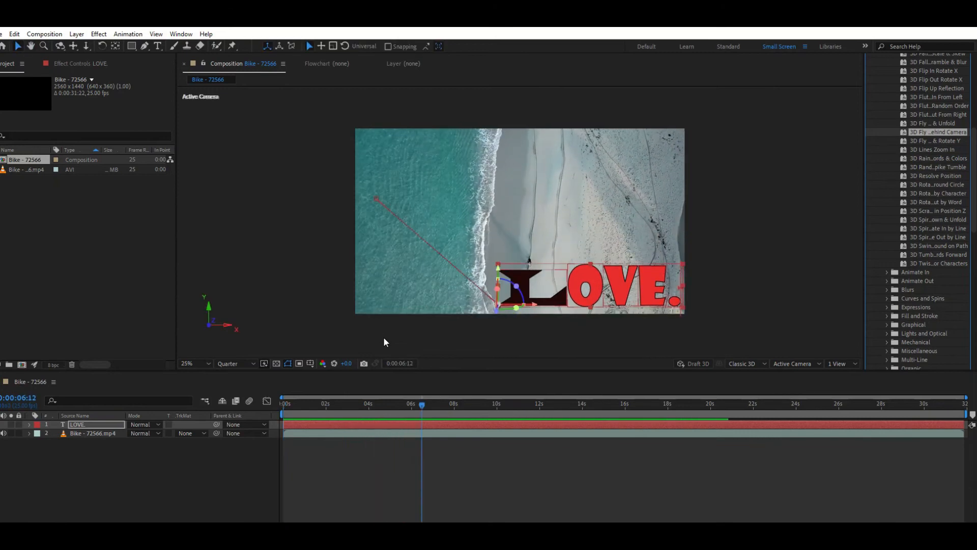
left_click_drag(422, 414, 245, 422)
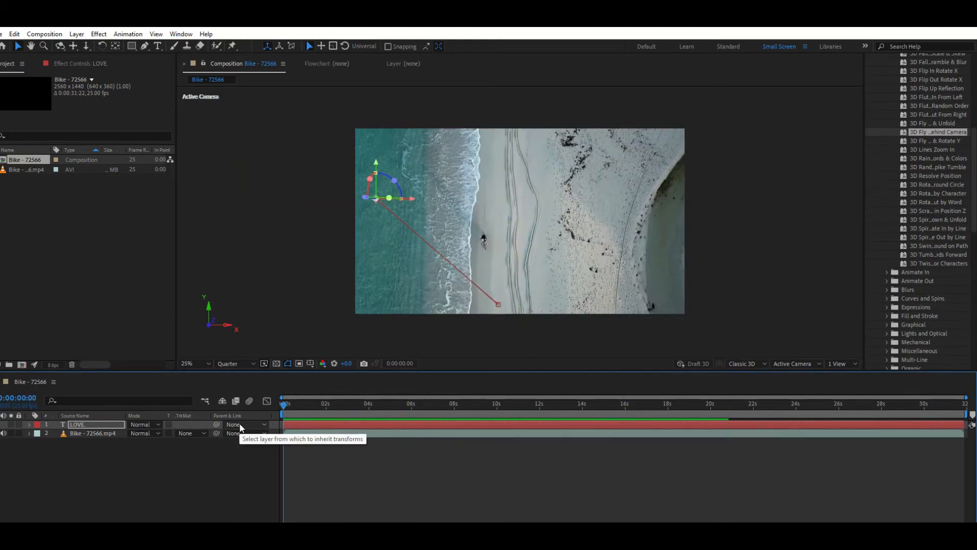
key("space")
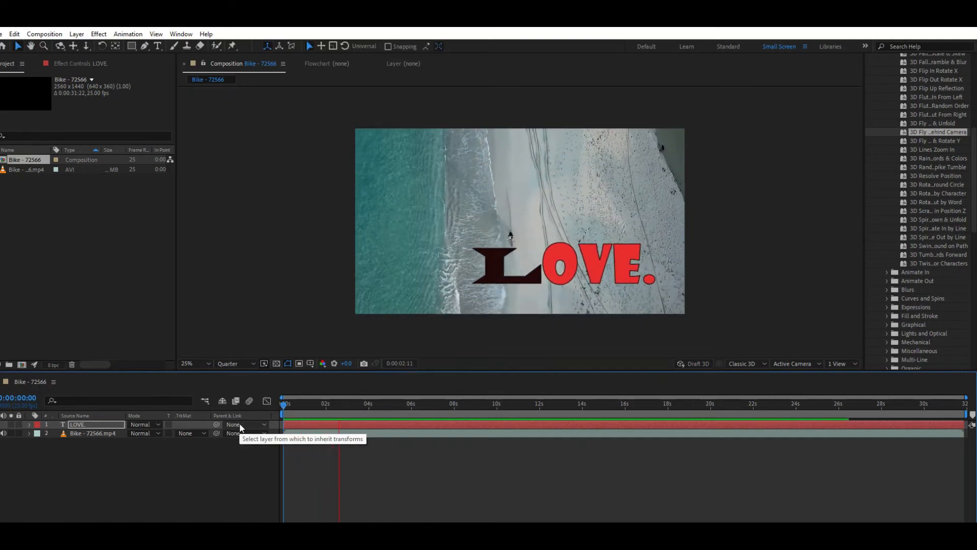
key("space")
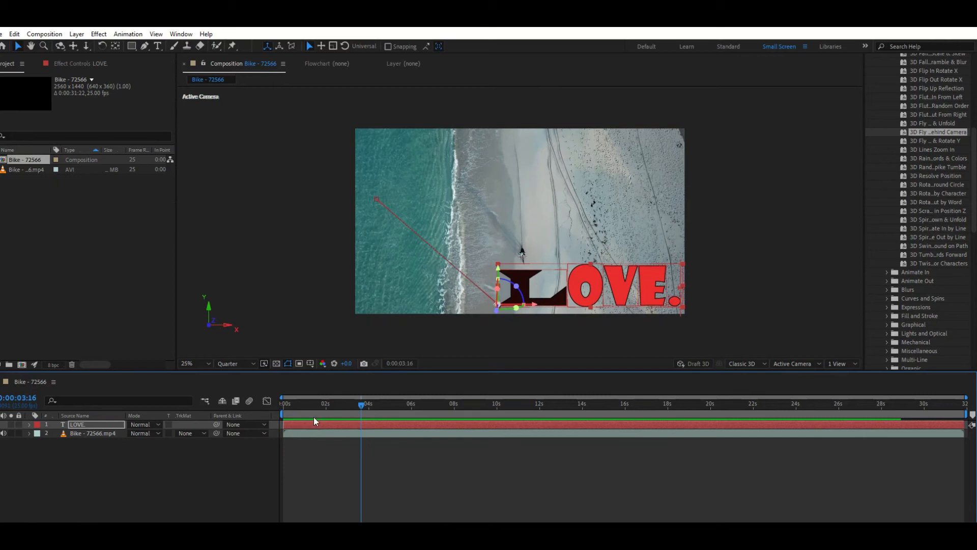
left_click_drag(363, 413, 266, 419)
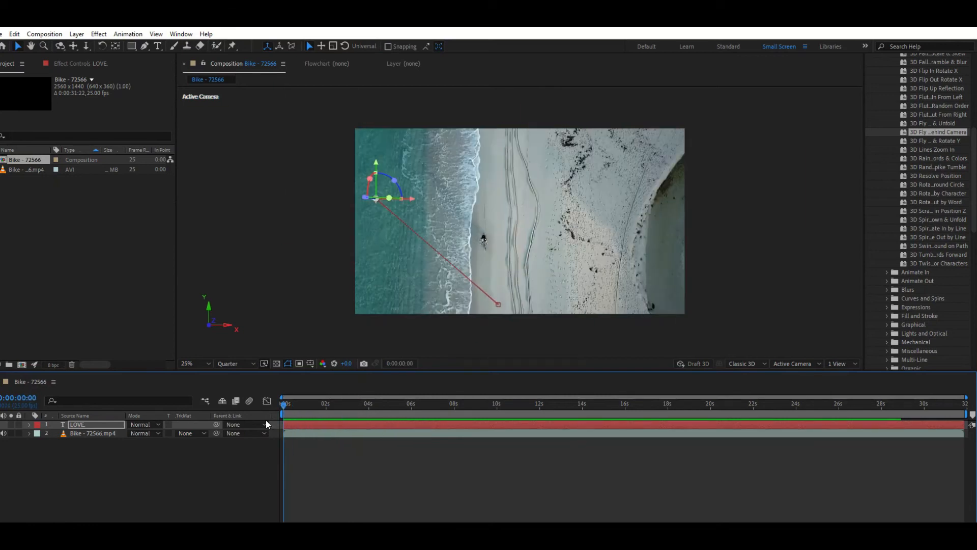
key("space")
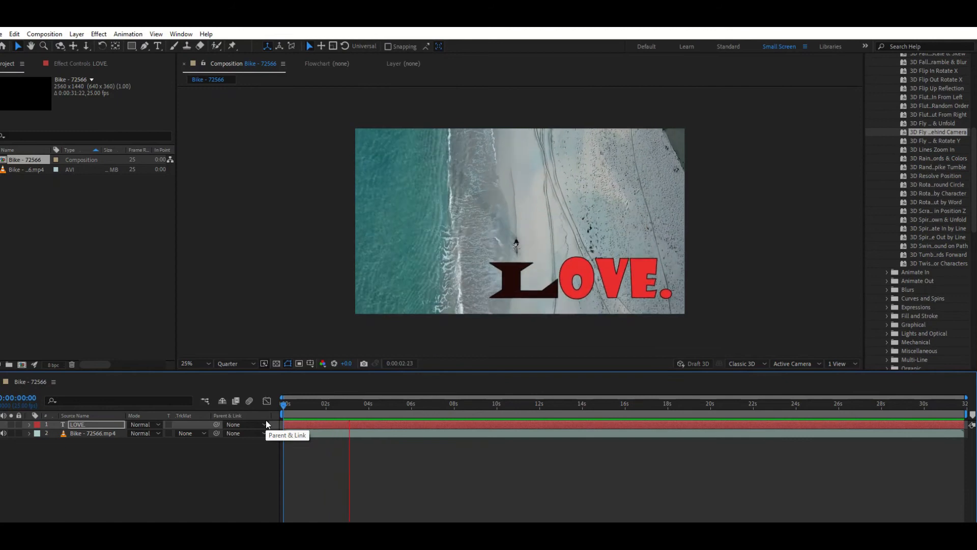
key("space")
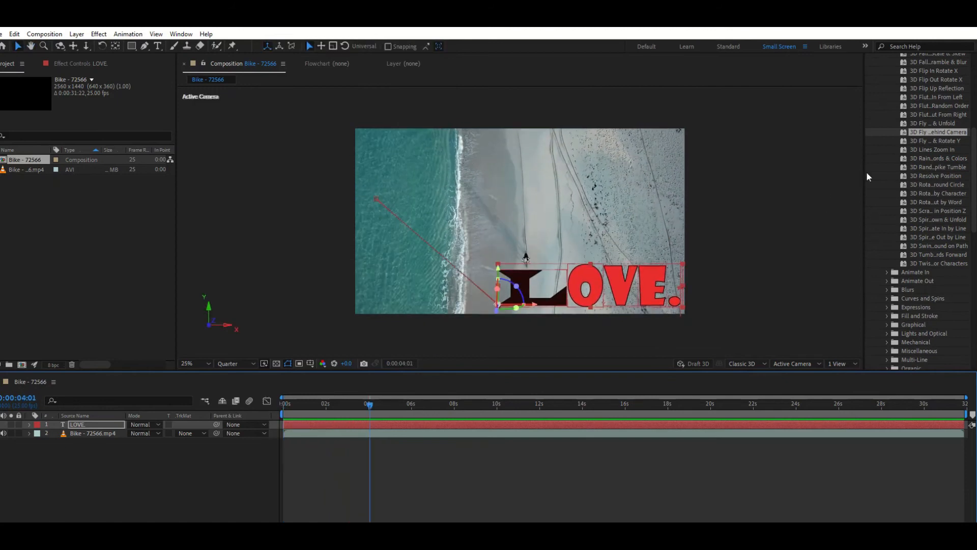
scroll(909, 180, "down", 3)
scroll(905, 243, "up", 5)
scroll(911, 230, "up", 5)
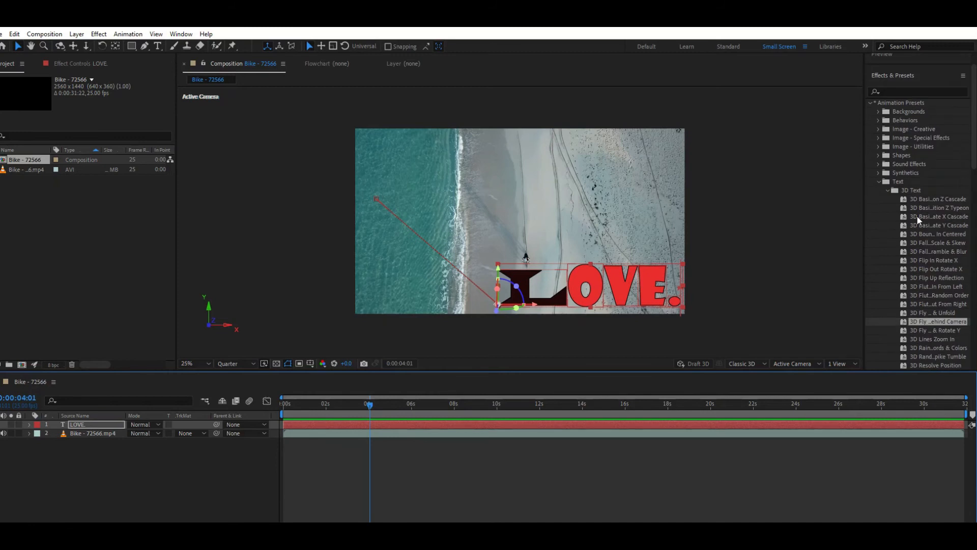
left_click(878, 181)
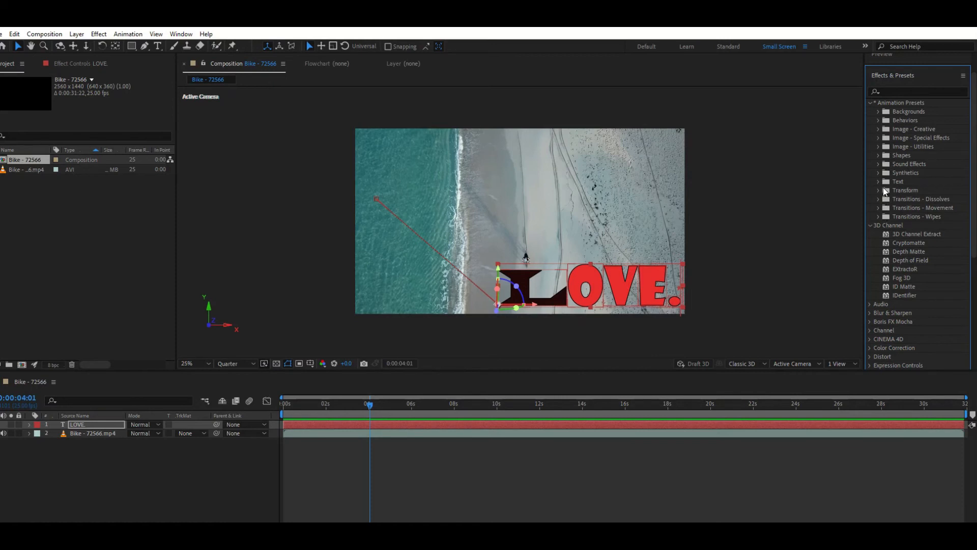
left_click(879, 181)
scroll(918, 213, "down", 5)
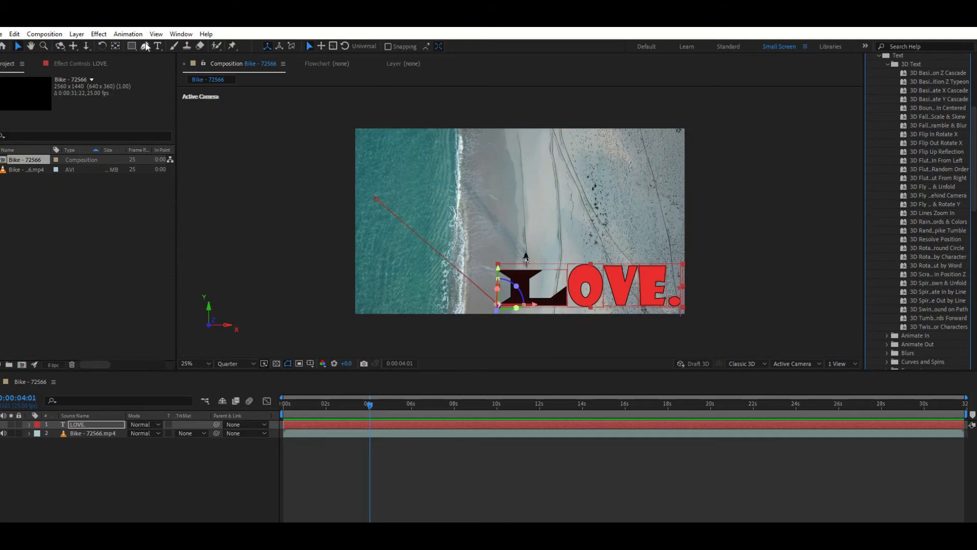
Add the text "HEARTLY." across the footage at 0 seconds and enlarge it to about two thirds of the frame's width
left_click(158, 46)
left_click(470, 168)
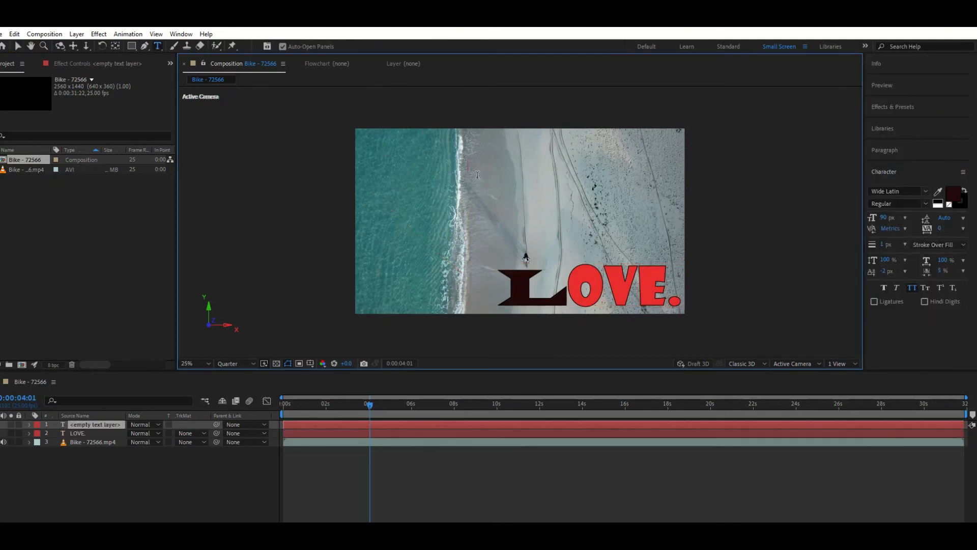
left_click_drag(370, 404, 268, 411)
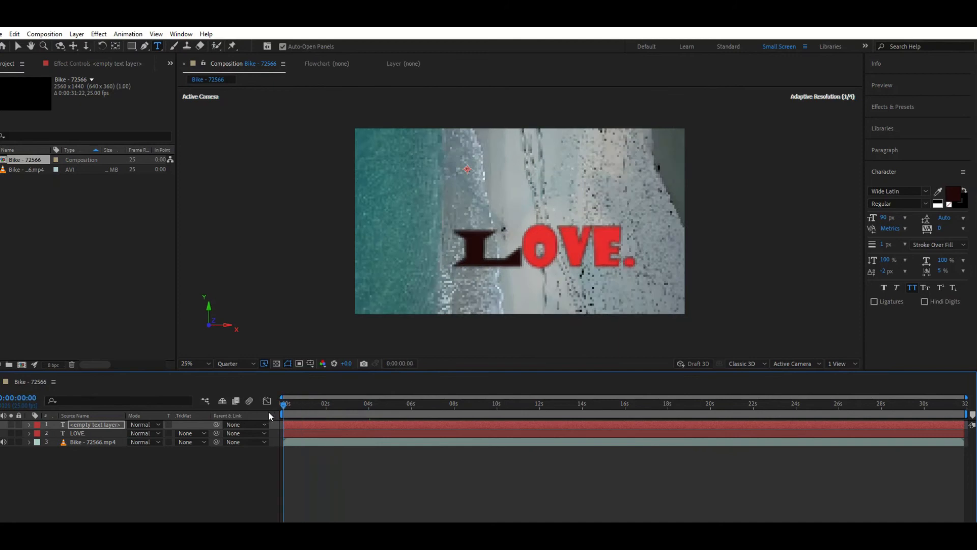
left_click(417, 203)
type("HEARL")
key("BackSpace")
type("tly.")
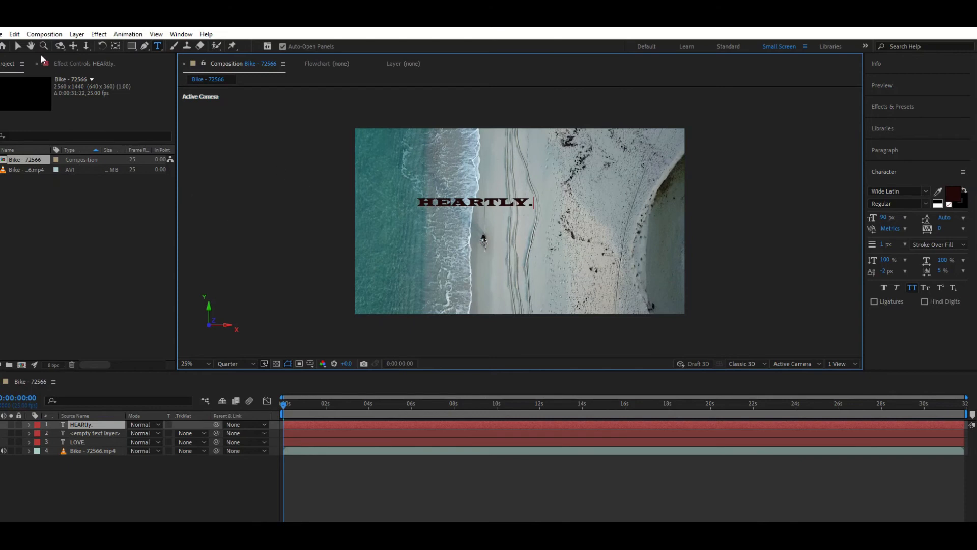
left_click(18, 47)
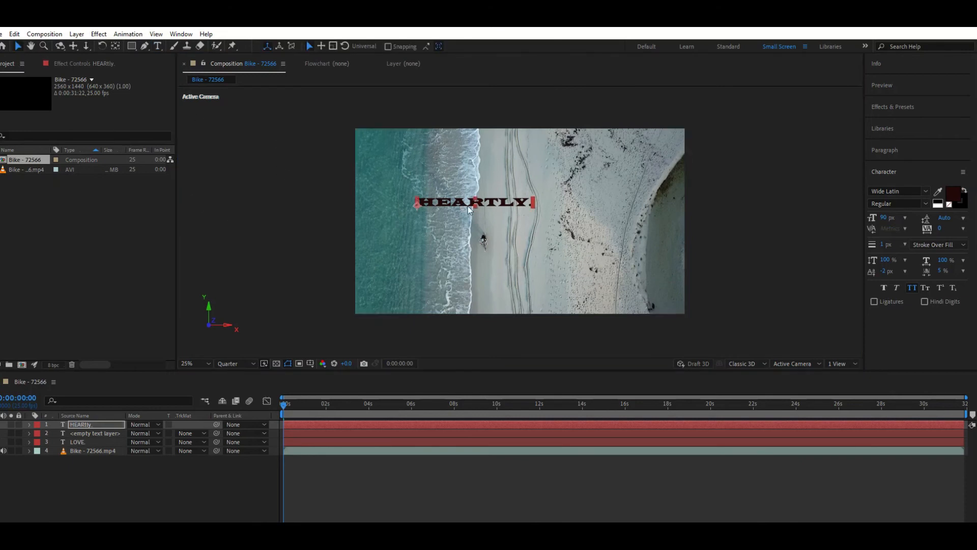
left_click_drag(534, 205, 629, 149)
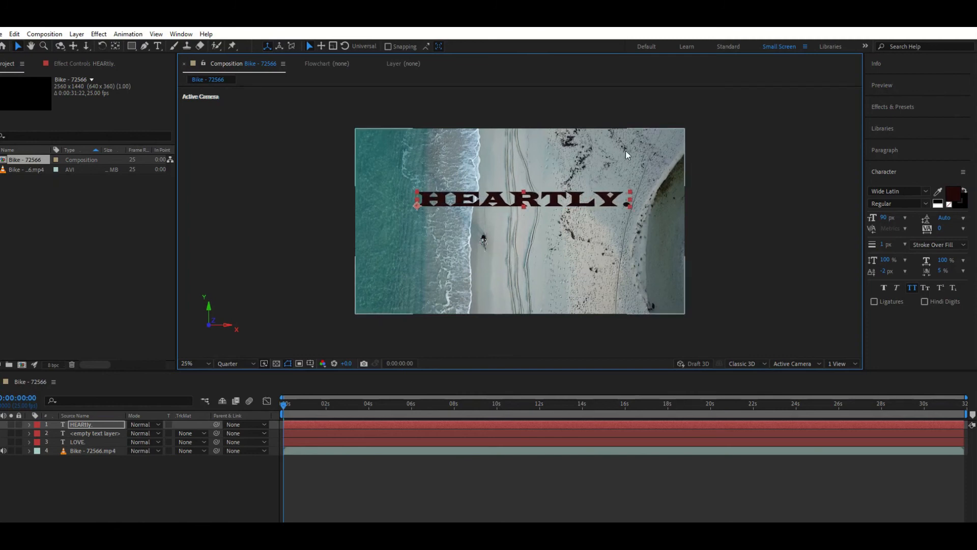
Apply the Green Dots preset from the Graphical text animation presets to the HEARTLY. layer
left_click(899, 108)
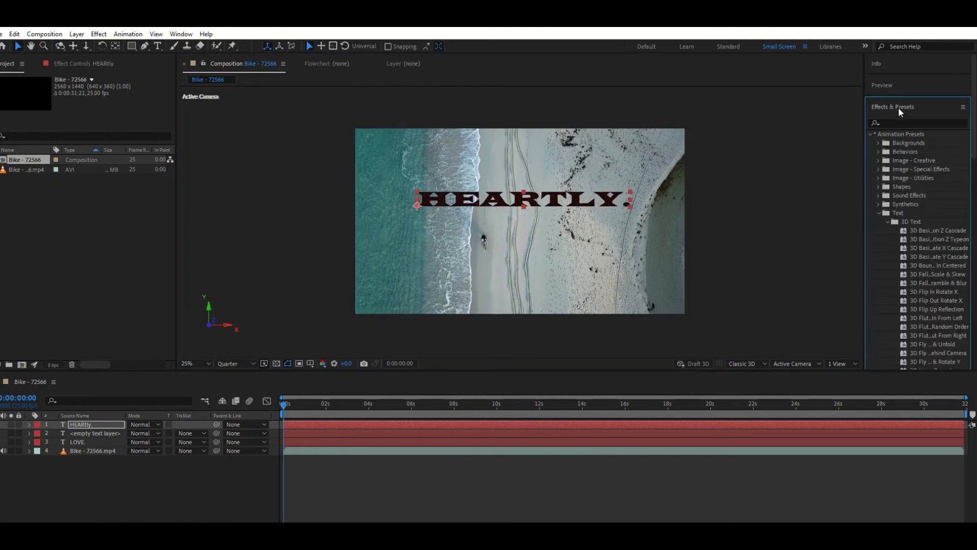
scroll(925, 272, "down", 5)
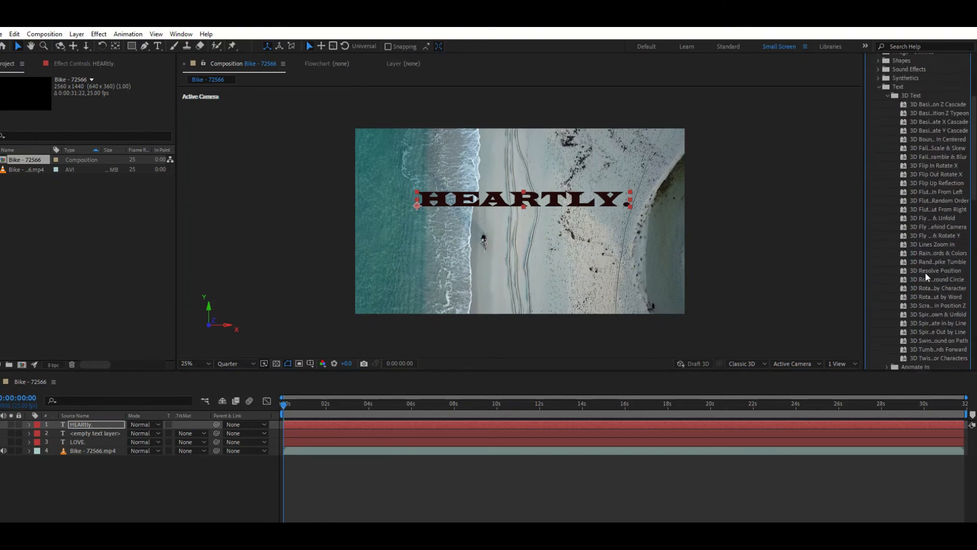
scroll(906, 303, "down", 4)
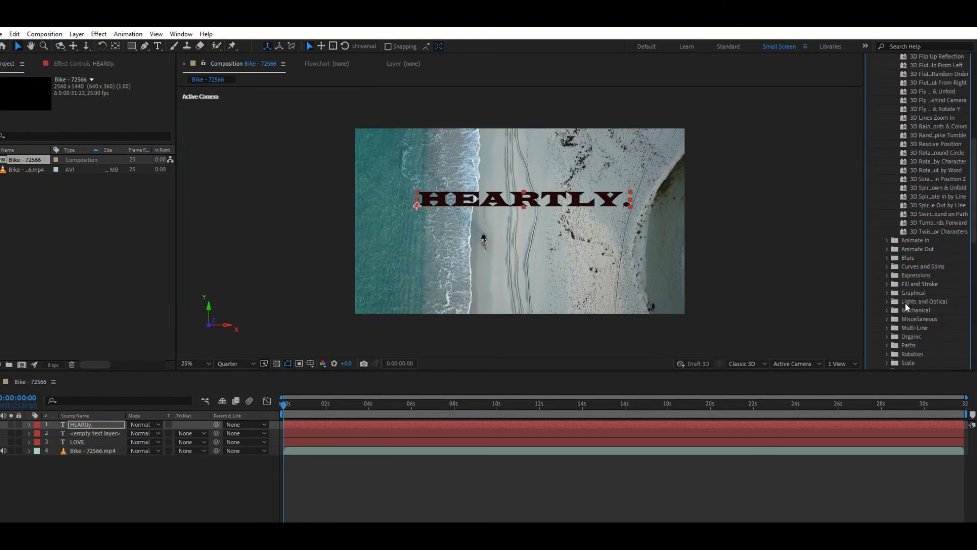
left_click(887, 293)
scroll(887, 295, "down", 4)
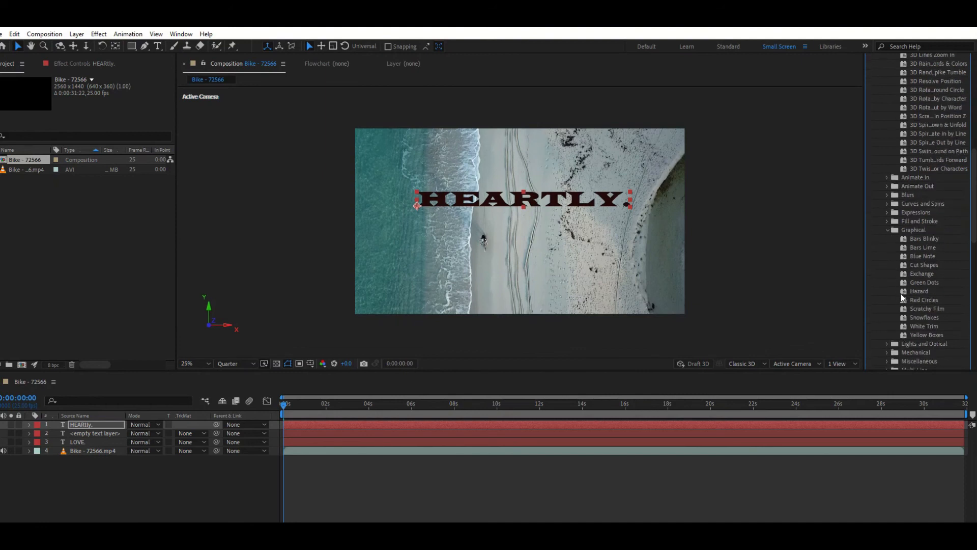
left_click_drag(932, 283, 77, 427)
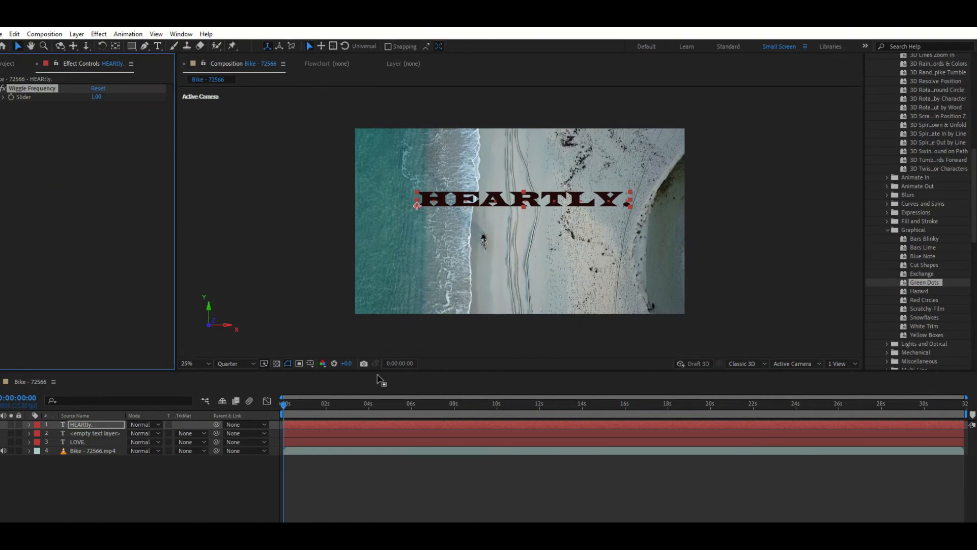
Play back the composition several times from 0 seconds to review the HEARTLY. text's preset animation together with the LOVE. text's fly-in
key("space")
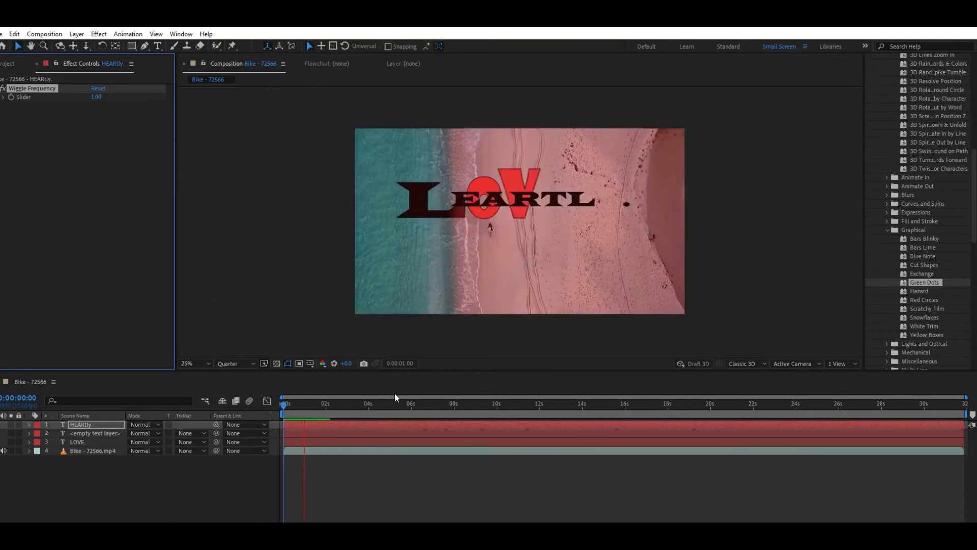
key("space")
key("space")
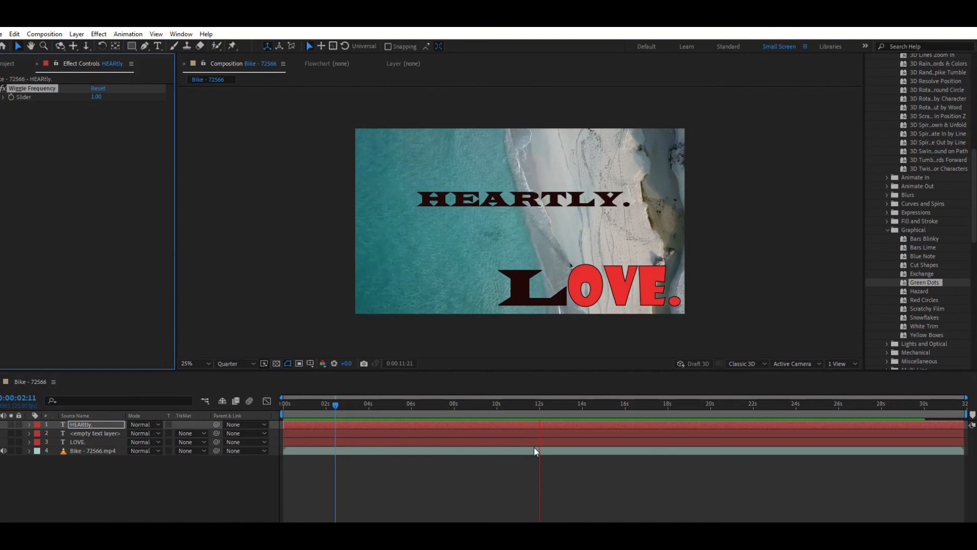
key("space")
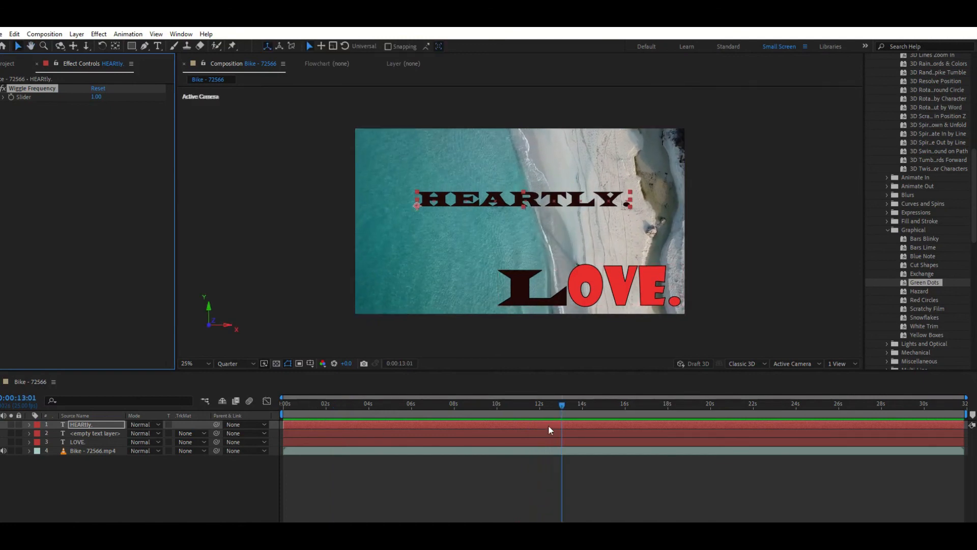
left_click_drag(562, 405, 213, 417)
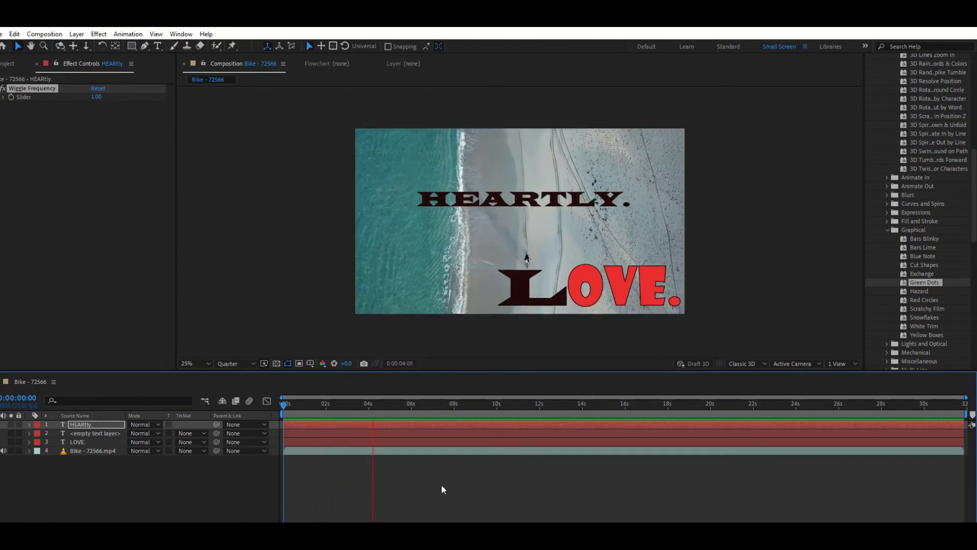
key("space")
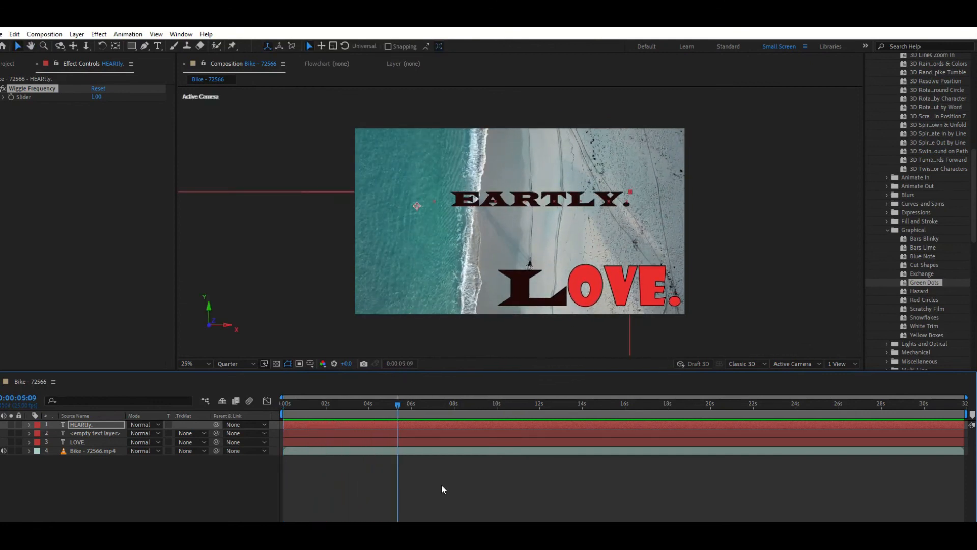
left_click_drag(396, 405, 275, 412)
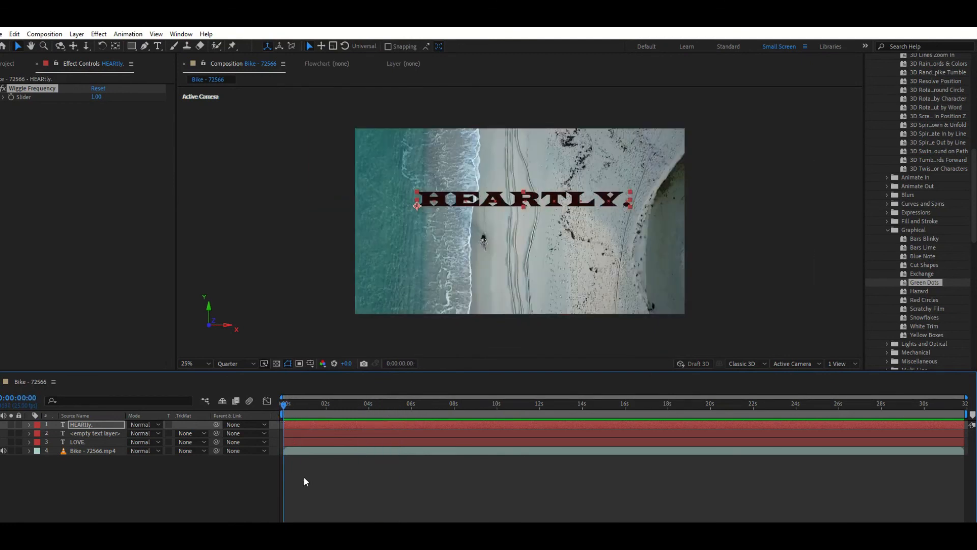
key("space")
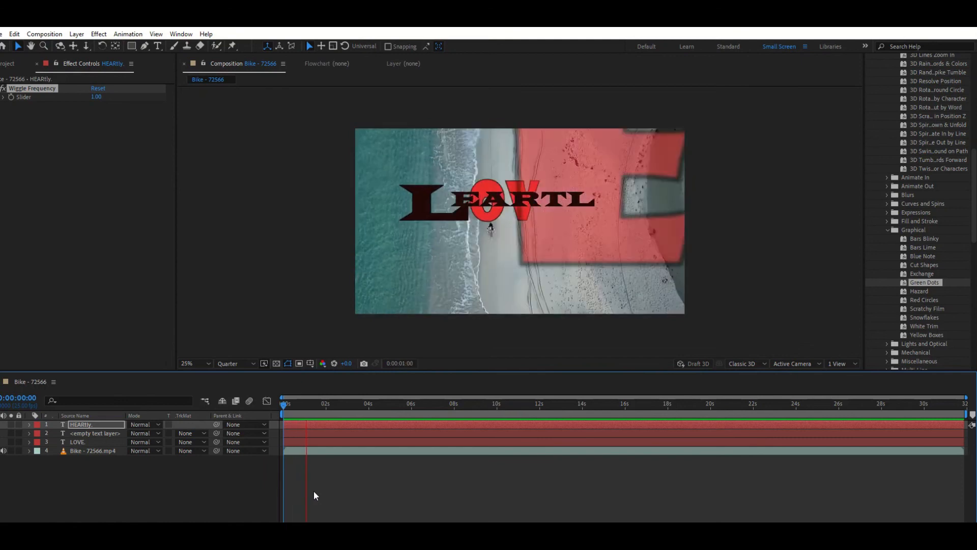
key("space")
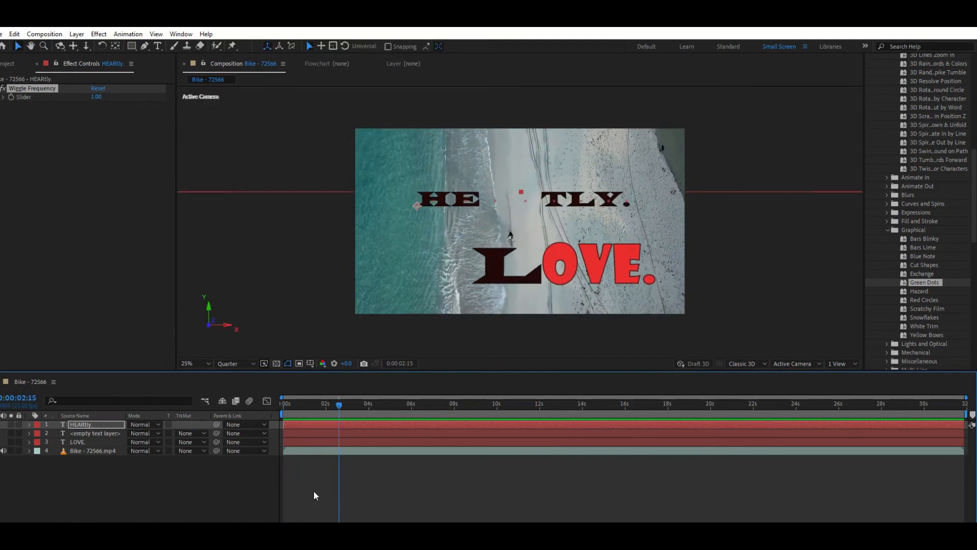